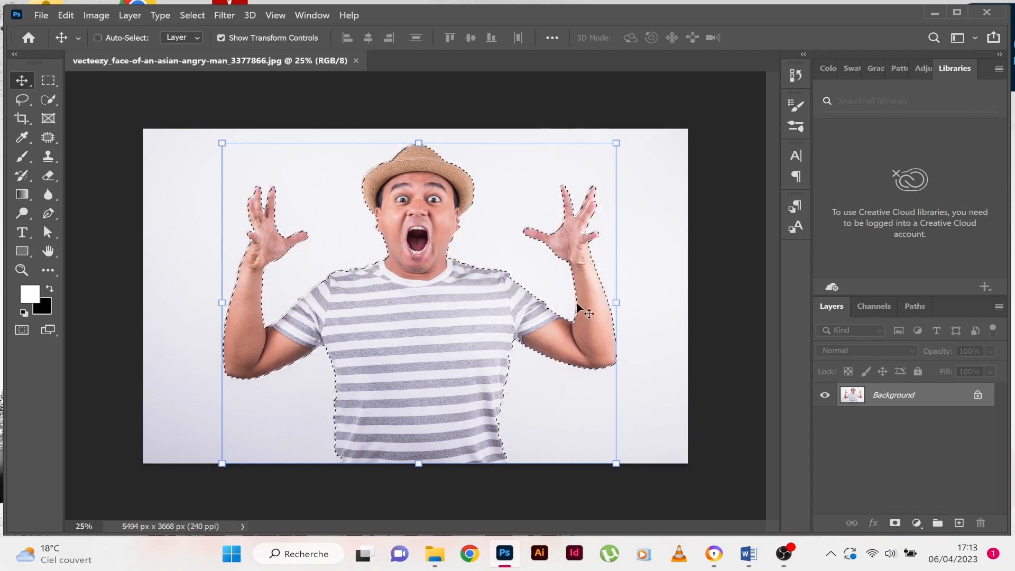
# Copy the selected man onto two new layers above the Background
pyautogui.press('ctrl')
pyautogui.hotkey('ctrl', 'j')
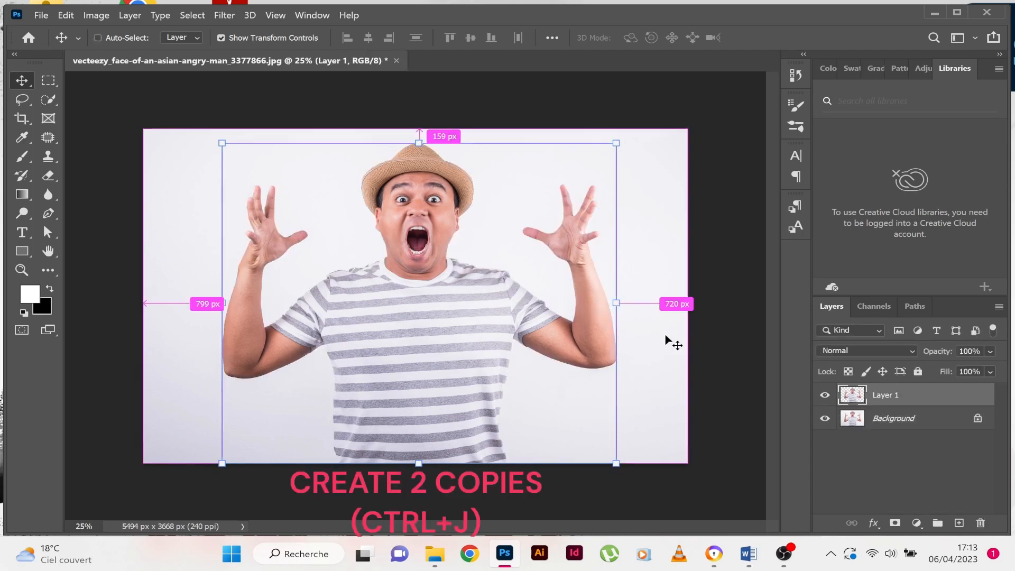
pyautogui.hotkey('ctrl', 'j')
# Delete the Background layer, keeping the two cut-out copies of the man
pyautogui.click(910, 448)
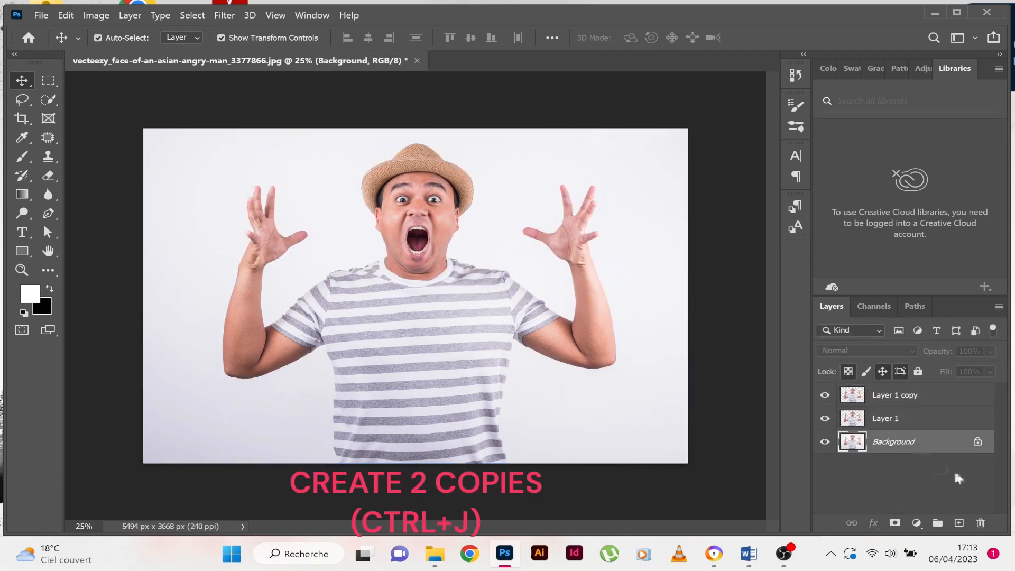
pyautogui.click(986, 526)
pyautogui.click(512, 234)
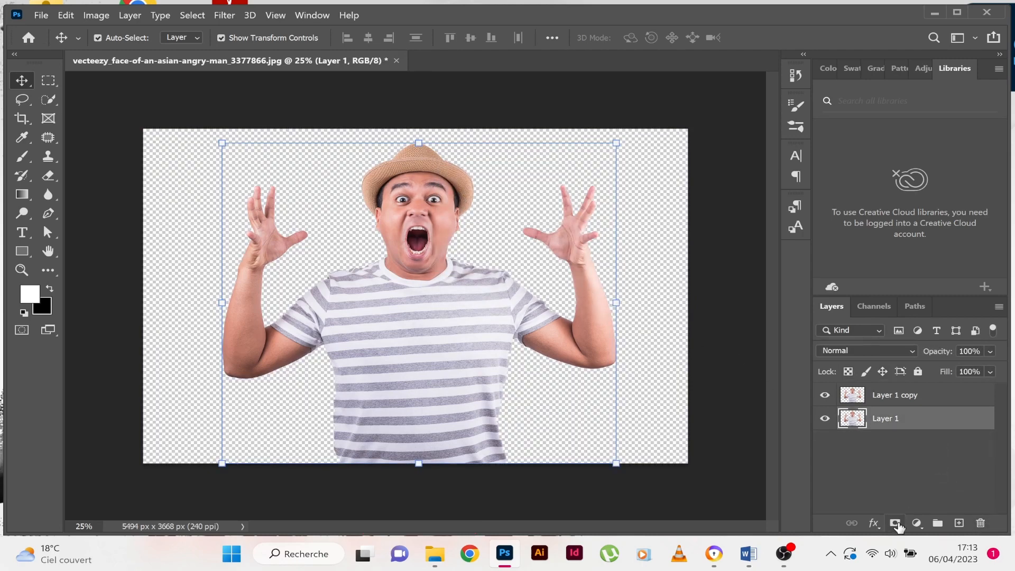
# Add a Gradient Fill layer using the magenta-to-dark-purple preset from the Purples group and place it below Layer 1
pyautogui.click(917, 523)
pyautogui.click(939, 288)
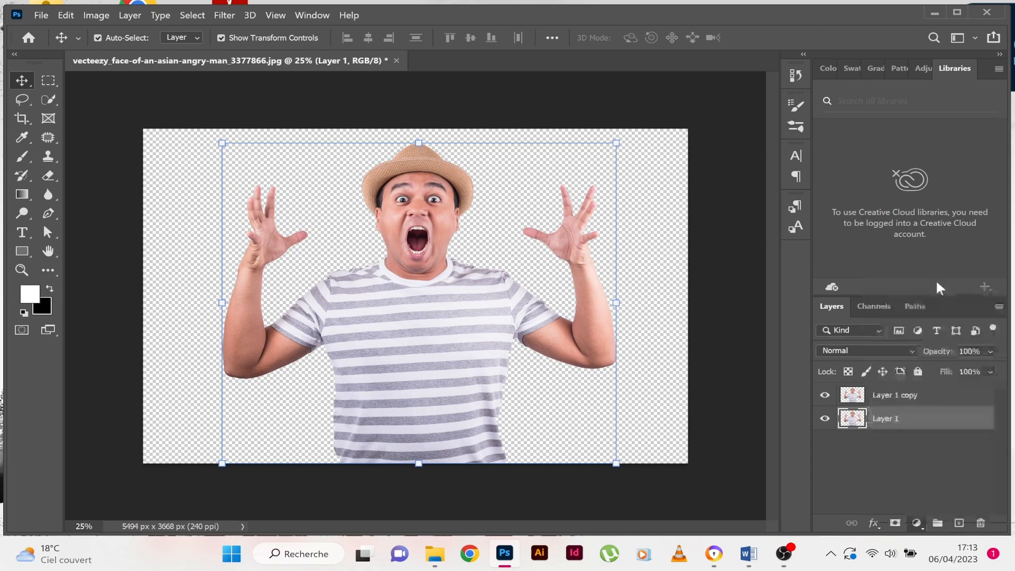
pyautogui.click(781, 106)
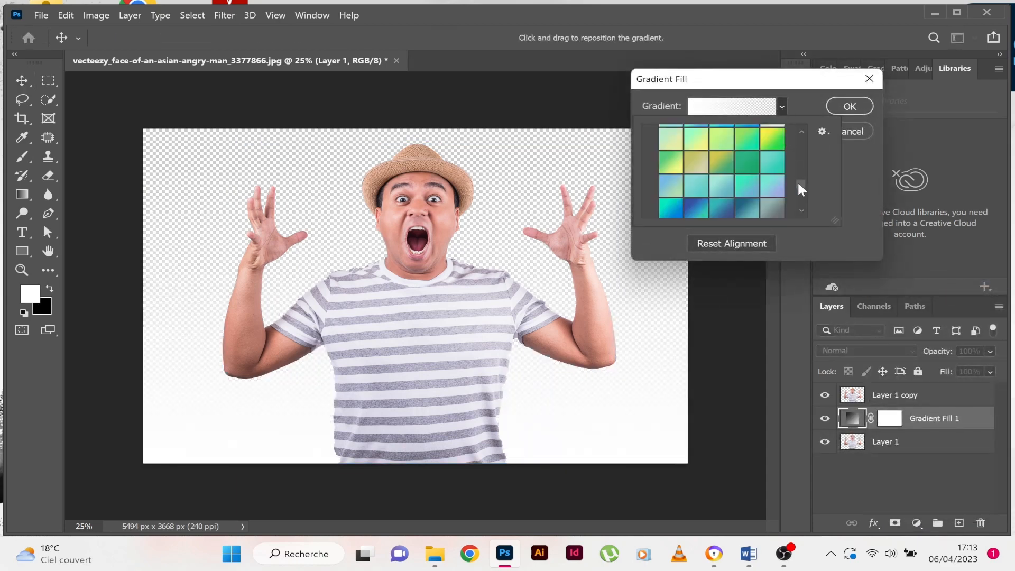
pyautogui.moveTo(798, 183); pyautogui.dragTo(799, 148)
pyautogui.click(746, 191)
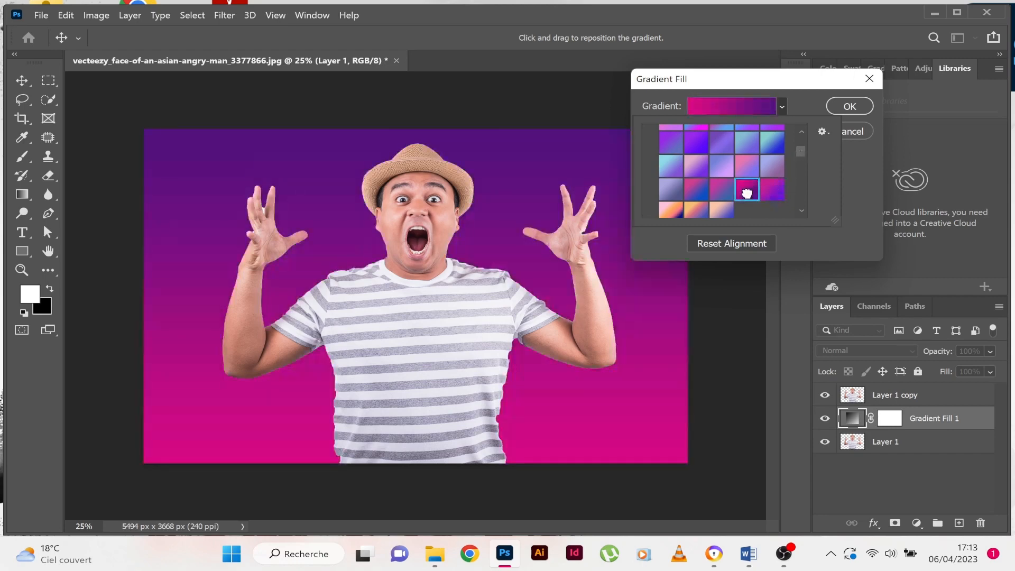
pyautogui.click(774, 191)
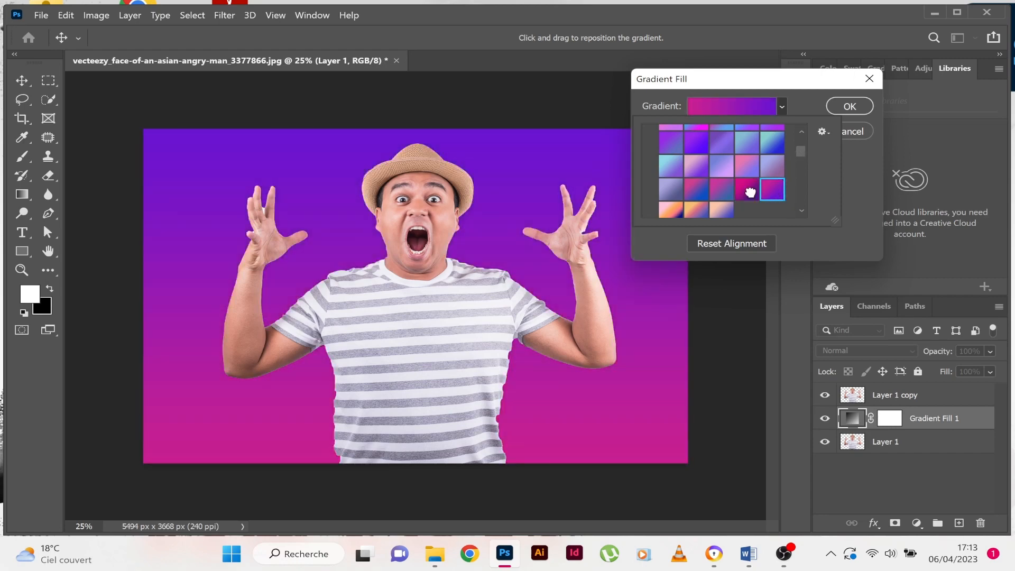
pyautogui.click(748, 191)
pyautogui.moveTo(803, 151); pyautogui.dragTo(803, 141)
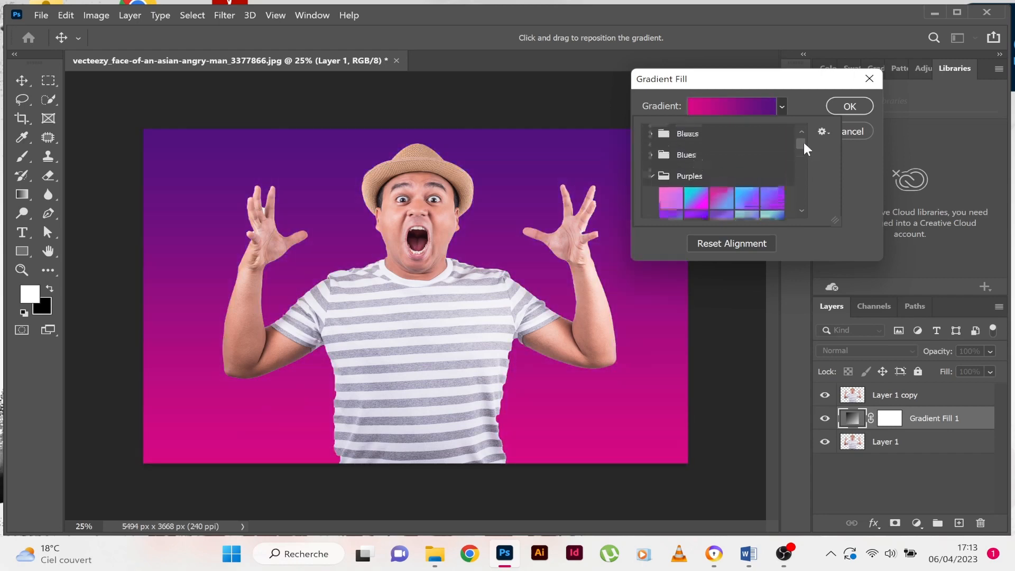
pyautogui.click(849, 106)
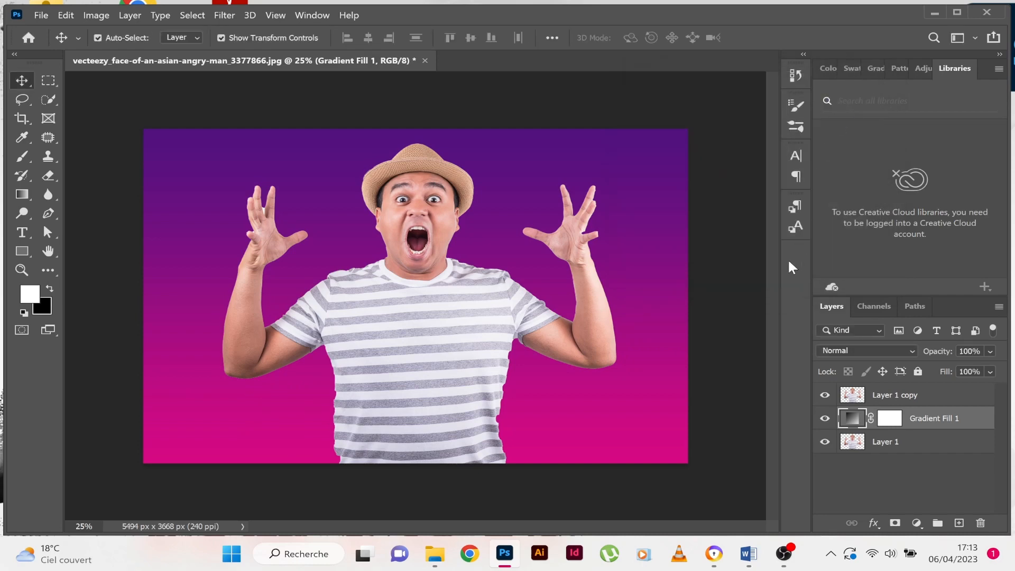
pyautogui.moveTo(883, 420); pyautogui.dragTo(858, 461)
pyautogui.click(906, 470)
# Liquify Layer 1 with a 918 brush, warping the lower part of the striped shirt, and apply the filter
pyautogui.click(857, 418)
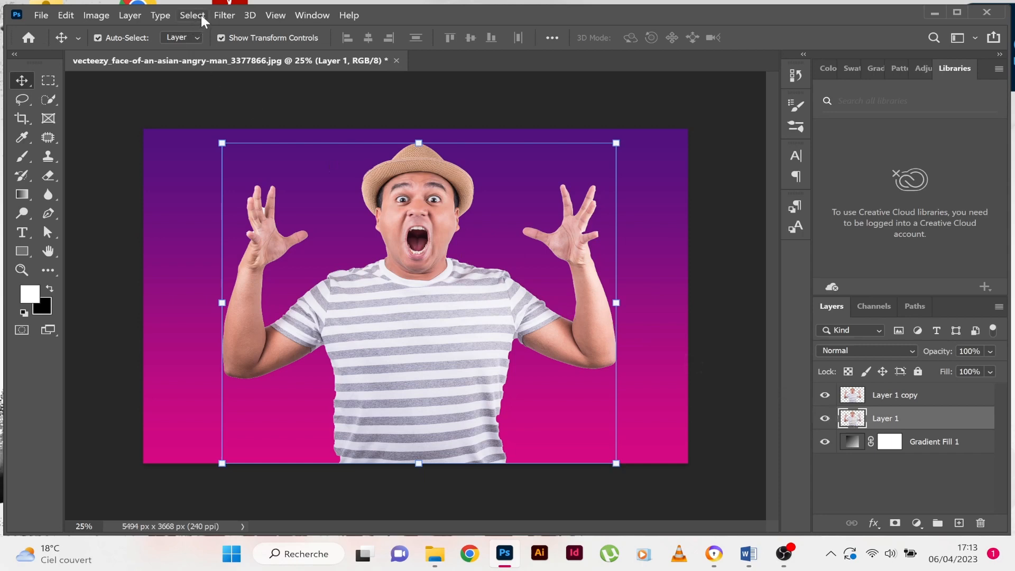
pyautogui.click(224, 14)
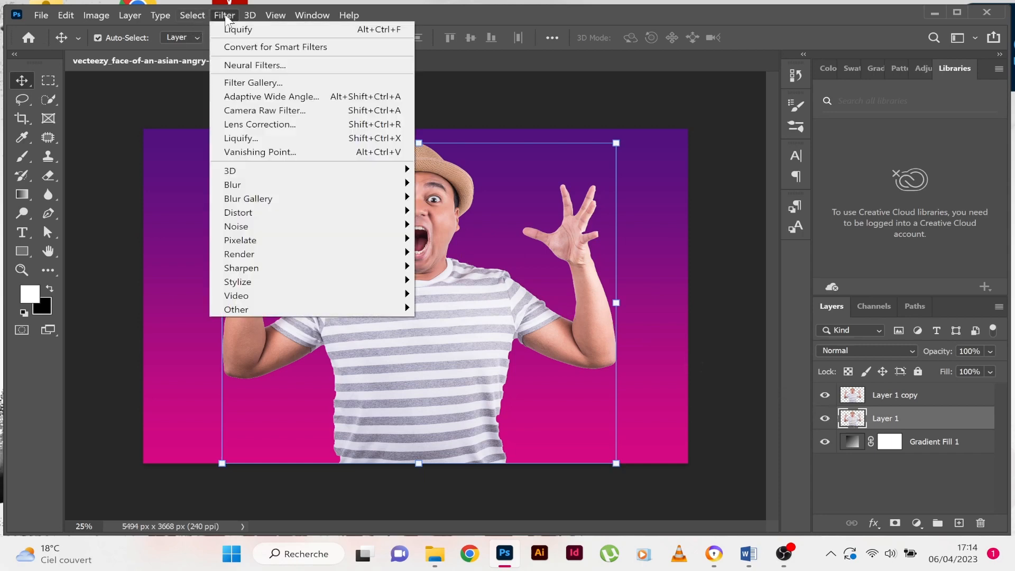
pyautogui.click(305, 139)
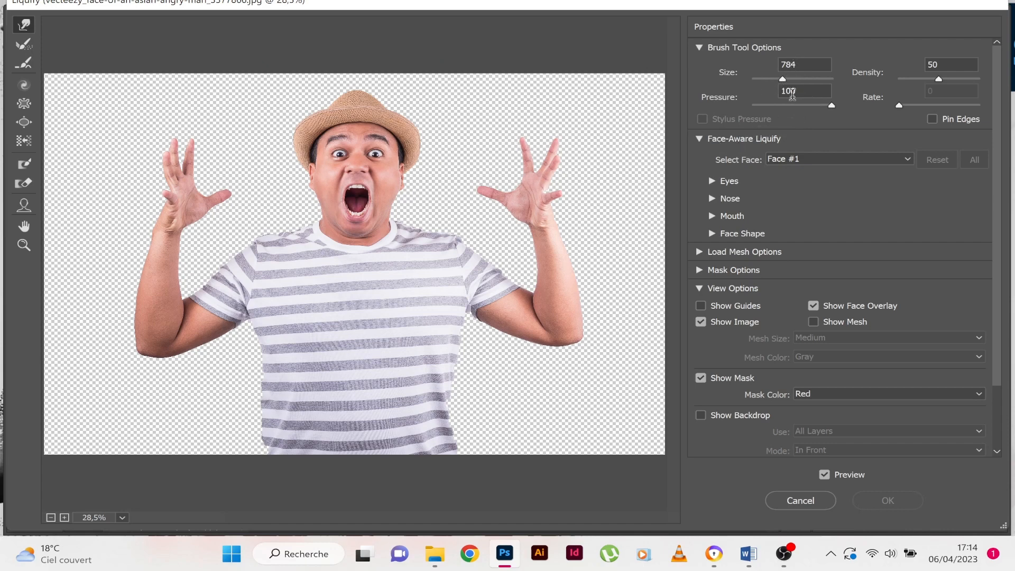
pyautogui.moveTo(781, 78); pyautogui.dragTo(784, 80)
pyautogui.moveTo(412, 333)
pyautogui.mouseDown()
pyautogui.moveTo(413, 438)
pyautogui.moveTo(430, 336)
pyautogui.moveTo(434, 474)
pyautogui.moveTo(394, 336)
pyautogui.moveTo(384, 490)
pyautogui.moveTo(364, 338)
pyautogui.moveTo(356, 482)
pyautogui.moveTo(327, 341)
pyautogui.moveTo(319, 379)
pyautogui.moveTo(326, 472)
pyautogui.moveTo(308, 321)
pyautogui.moveTo(295, 417)
pyautogui.moveTo(303, 464)
pyautogui.moveTo(279, 338)
pyautogui.moveTo(279, 485)
pyautogui.mouseUp()
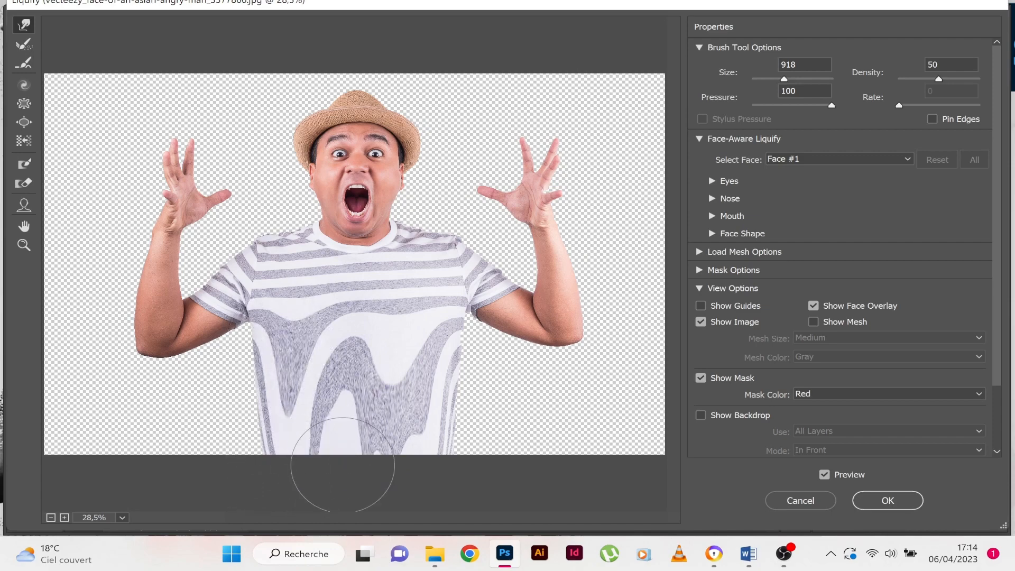
pyautogui.click(909, 502)
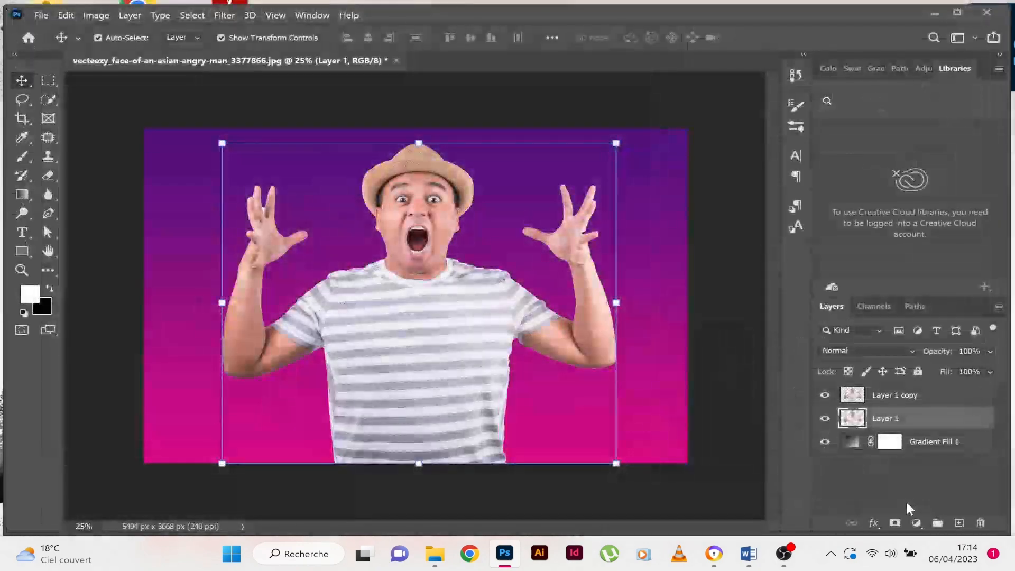
# Add a layer mask to Layer 1 and invert it to black
pyautogui.click(928, 483)
pyautogui.click(912, 423)
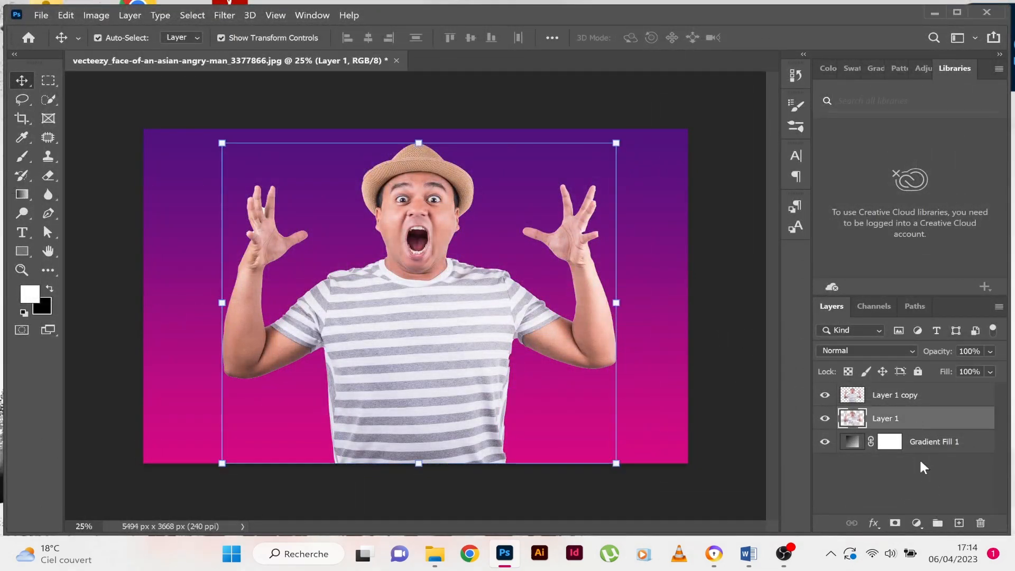
pyautogui.click(895, 523)
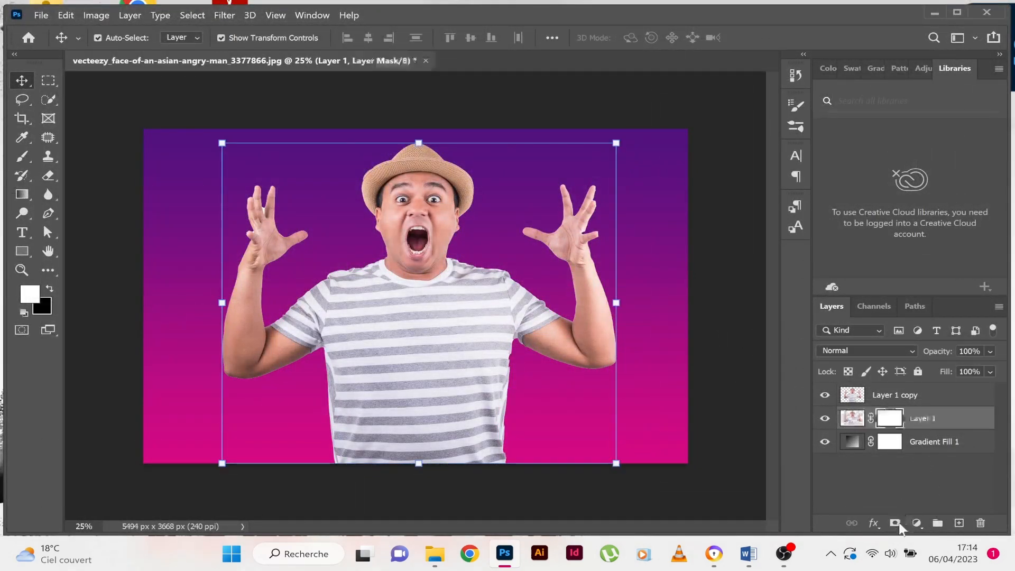
pyautogui.doubleClick(892, 419)
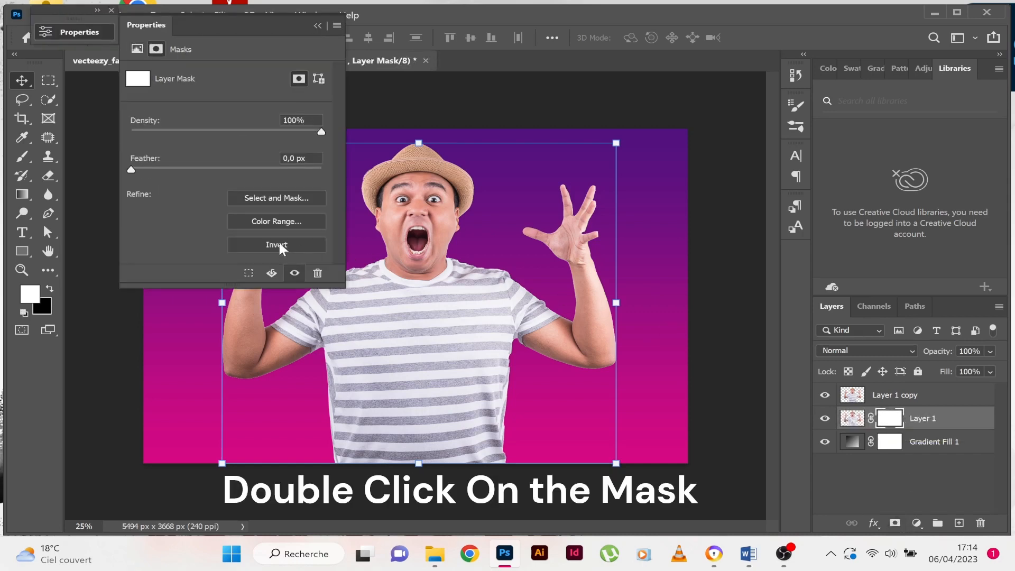
pyautogui.click(279, 243)
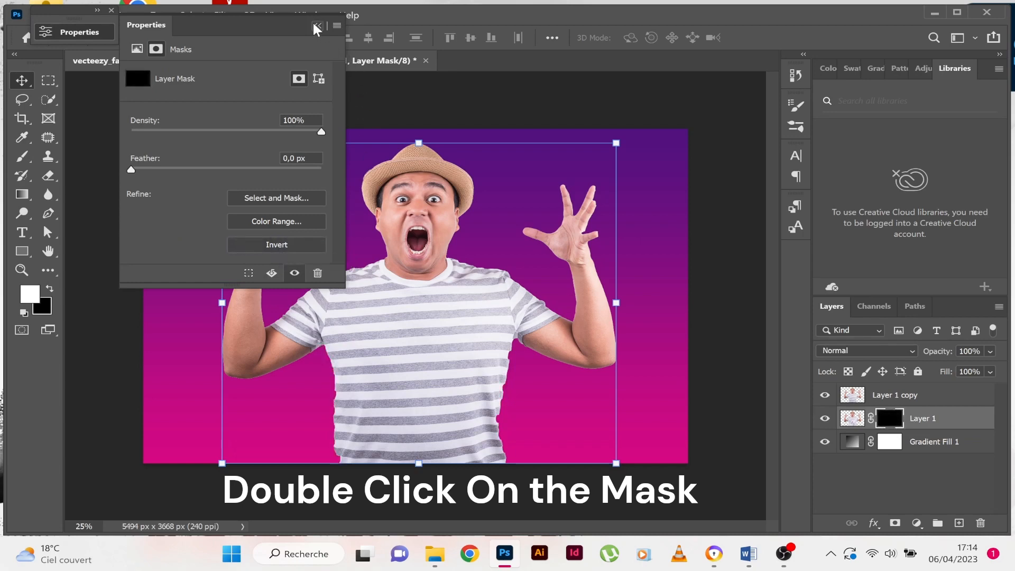
pyautogui.click(317, 27)
# Add a white layer mask to Layer 1 copy and set the splatter Brush size to 291 px
pyautogui.click(890, 398)
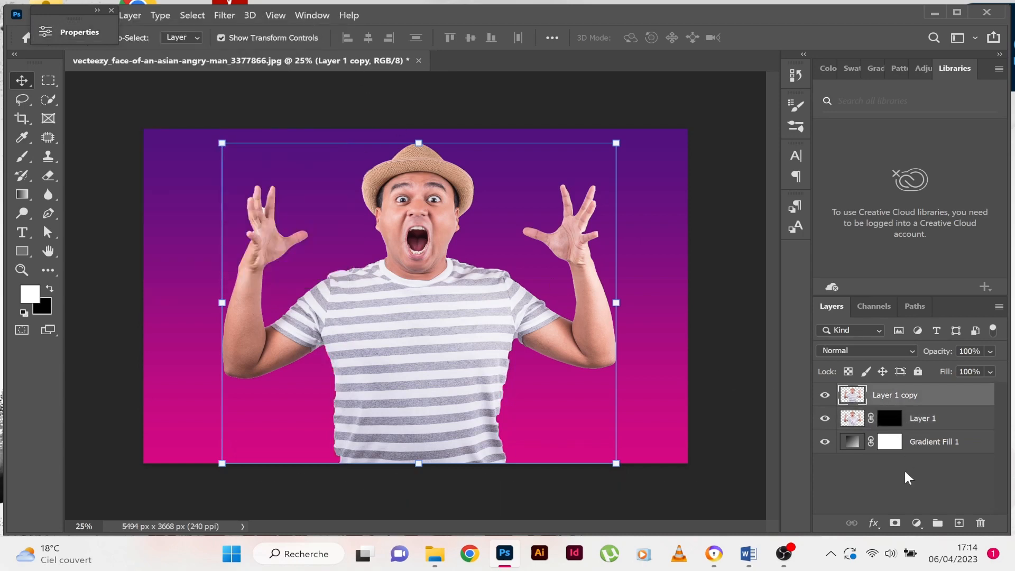
pyautogui.click(894, 523)
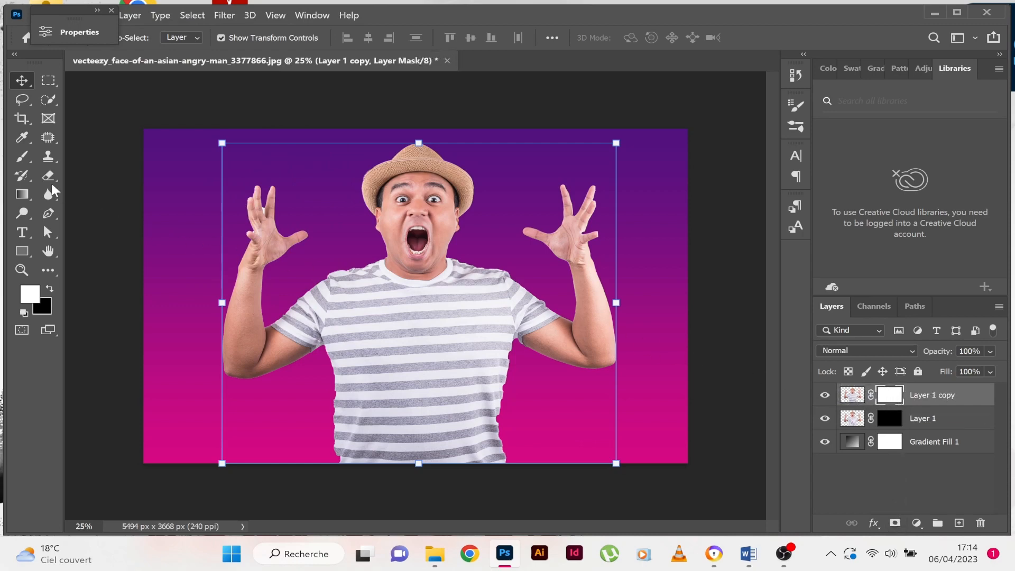
pyautogui.click(23, 158)
pyautogui.click(74, 155)
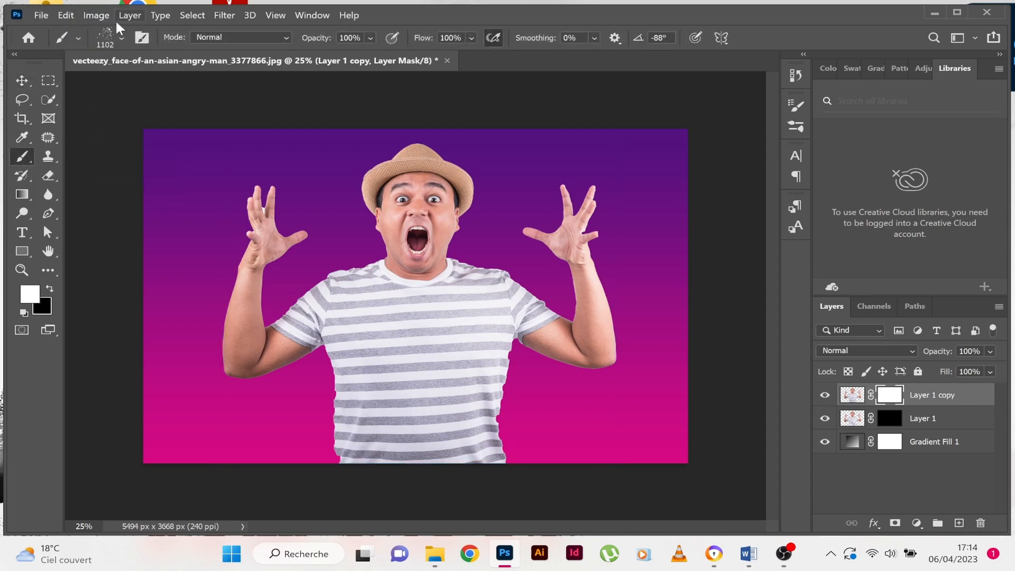
pyautogui.click(122, 38)
pyautogui.moveTo(159, 80); pyautogui.dragTo(175, 80)
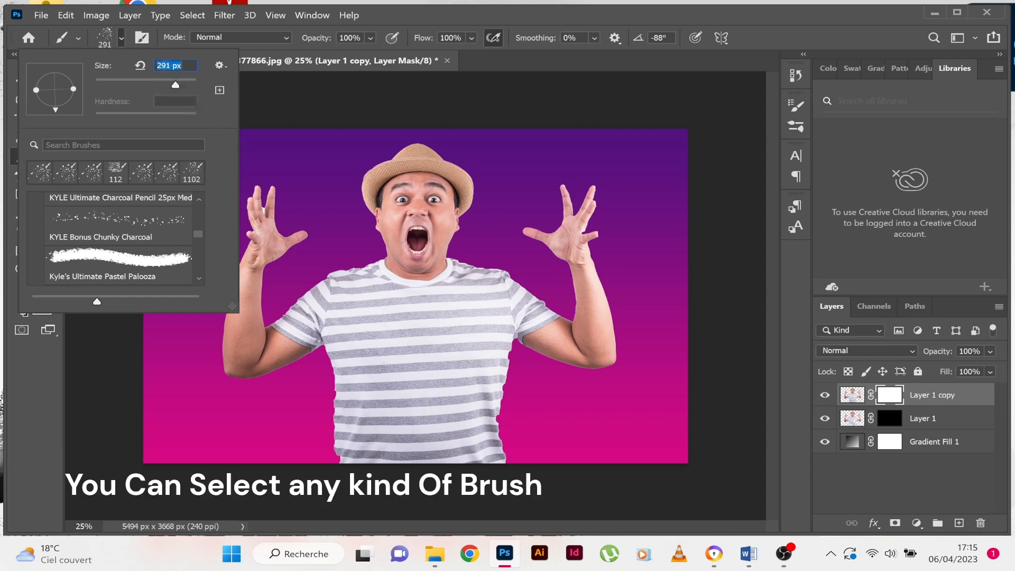
pyautogui.click(269, 93)
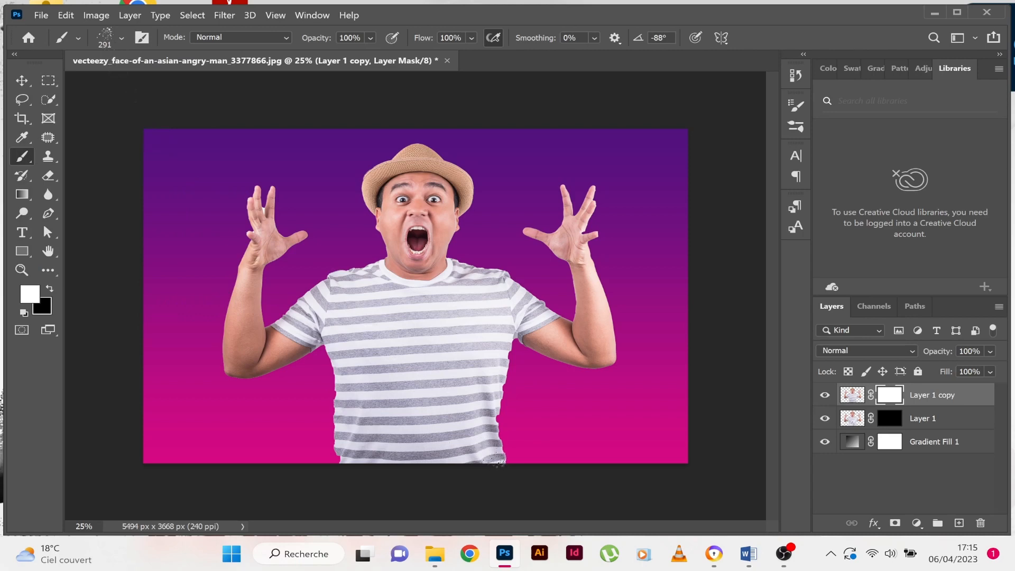
# Paint black splatter on the Layer 1 copy mask to hide the lower torso and break up the shirt's edge
pyautogui.click(51, 289)
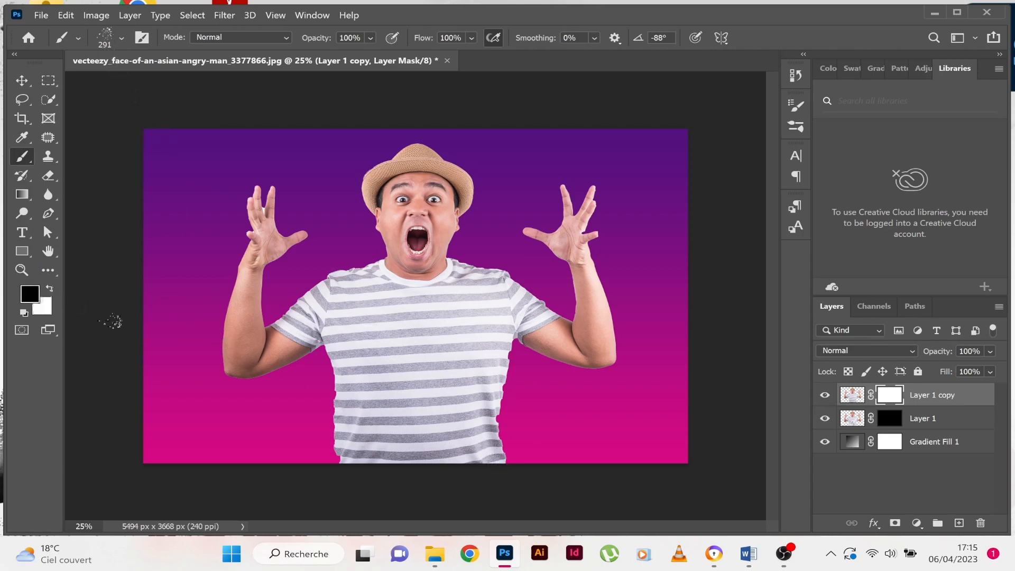
pyautogui.moveTo(364, 455)
pyautogui.mouseDown()
pyautogui.moveTo(506, 470)
pyautogui.moveTo(494, 442)
pyautogui.moveTo(484, 464)
pyautogui.moveTo(496, 433)
pyautogui.moveTo(388, 420)
pyautogui.moveTo(372, 399)
pyautogui.moveTo(347, 397)
pyautogui.moveTo(355, 388)
pyautogui.moveTo(353, 464)
pyautogui.moveTo(330, 399)
pyautogui.moveTo(327, 418)
pyautogui.moveTo(364, 450)
pyautogui.moveTo(463, 469)
pyautogui.moveTo(425, 468)
pyautogui.moveTo(509, 465)
pyautogui.moveTo(426, 436)
pyautogui.moveTo(452, 434)
pyautogui.moveTo(491, 394)
pyautogui.moveTo(452, 373)
pyautogui.moveTo(388, 391)
pyautogui.moveTo(394, 375)
pyautogui.moveTo(394, 396)
pyautogui.moveTo(340, 433)
pyautogui.mouseUp()
pyautogui.moveTo(486, 428)
pyautogui.mouseDown()
pyautogui.moveTo(521, 441)
pyautogui.moveTo(480, 386)
pyautogui.moveTo(430, 406)
pyautogui.moveTo(381, 386)
pyautogui.moveTo(349, 338)
pyautogui.moveTo(370, 349)
pyautogui.moveTo(413, 343)
pyautogui.moveTo(449, 365)
pyautogui.moveTo(476, 360)
pyautogui.moveTo(491, 386)
pyautogui.moveTo(496, 365)
pyautogui.moveTo(465, 351)
pyautogui.moveTo(351, 370)
pyautogui.moveTo(341, 412)
pyautogui.moveTo(352, 370)
pyautogui.moveTo(462, 360)
pyautogui.moveTo(510, 370)
pyautogui.moveTo(434, 322)
pyautogui.moveTo(460, 312)
pyautogui.moveTo(478, 423)
pyautogui.mouseUp()
pyautogui.moveTo(341, 370)
pyautogui.mouseDown()
pyautogui.moveTo(354, 349)
pyautogui.moveTo(529, 378)
pyautogui.moveTo(515, 367)
pyautogui.mouseUp()
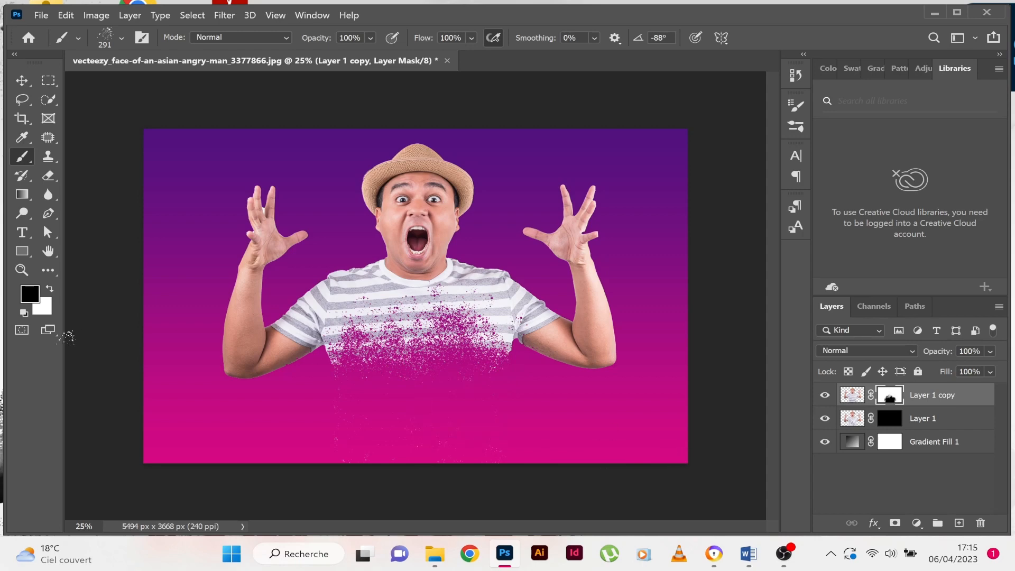
# Restore small bits of the shirt at the chest by painting white on the Layer 1 copy mask, then return to black
pyautogui.click(50, 289)
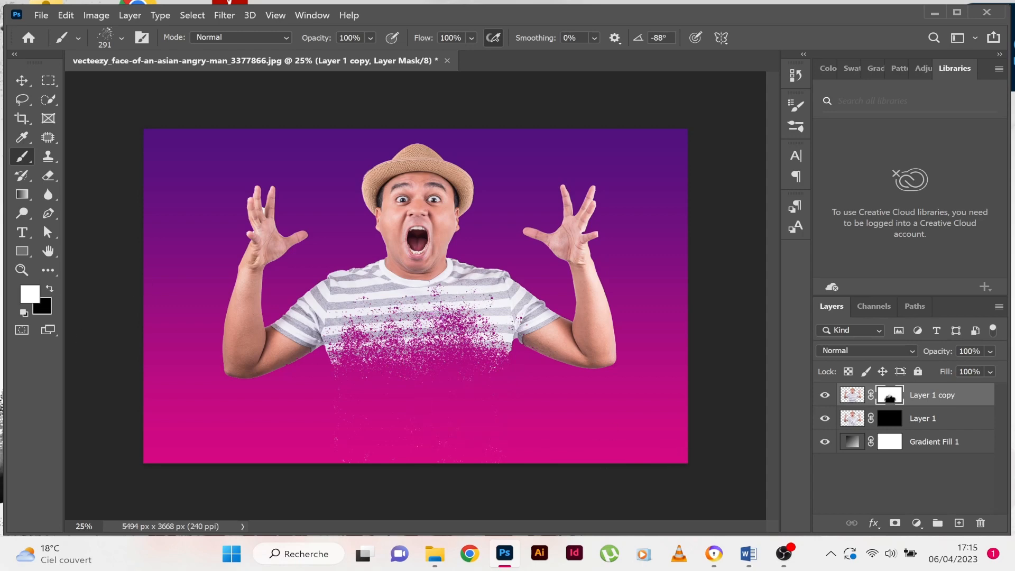
pyautogui.moveTo(470, 298)
pyautogui.mouseDown()
pyautogui.moveTo(401, 317)
pyautogui.moveTo(391, 333)
pyautogui.moveTo(454, 338)
pyautogui.moveTo(474, 291)
pyautogui.mouseUp()
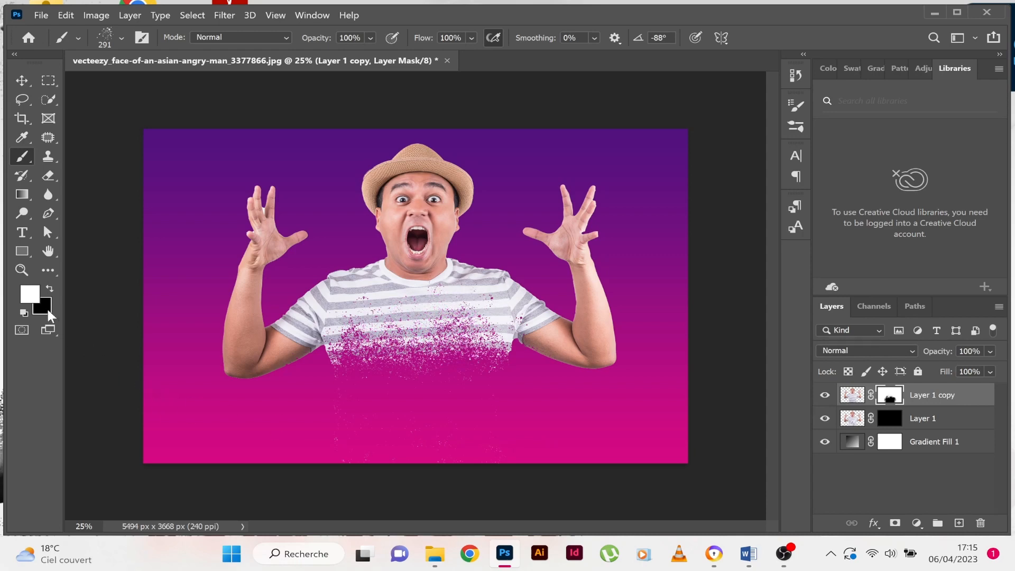
pyautogui.click(50, 289)
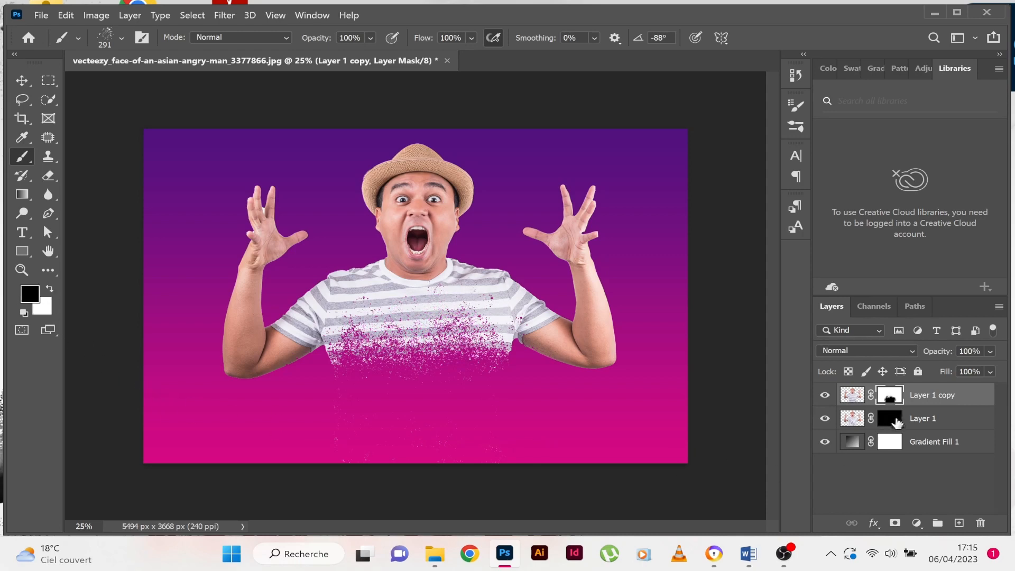
# Paint white splatter with a 995 px brush on the Layer 1 mask to reveal scattered shirt fragments below the chest
pyautogui.click(888, 418)
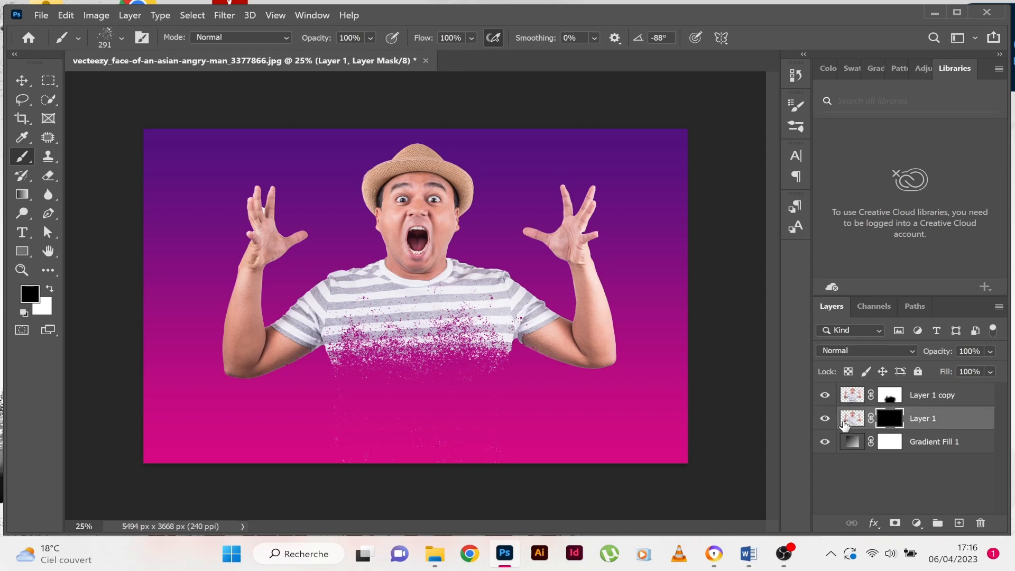
pyautogui.click(50, 289)
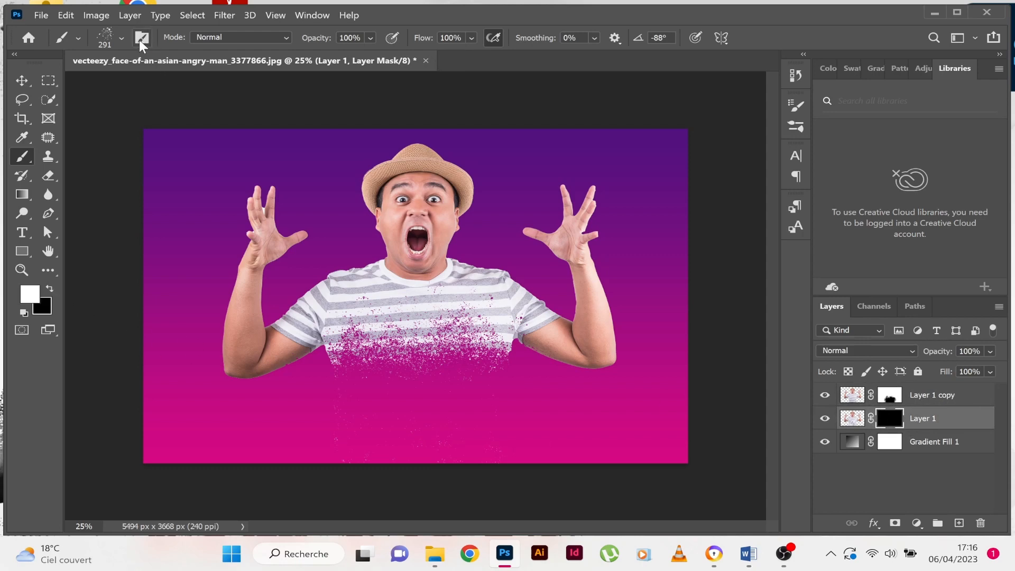
pyautogui.click(121, 37)
pyautogui.moveTo(175, 83); pyautogui.dragTo(185, 85)
pyautogui.click(164, 70)
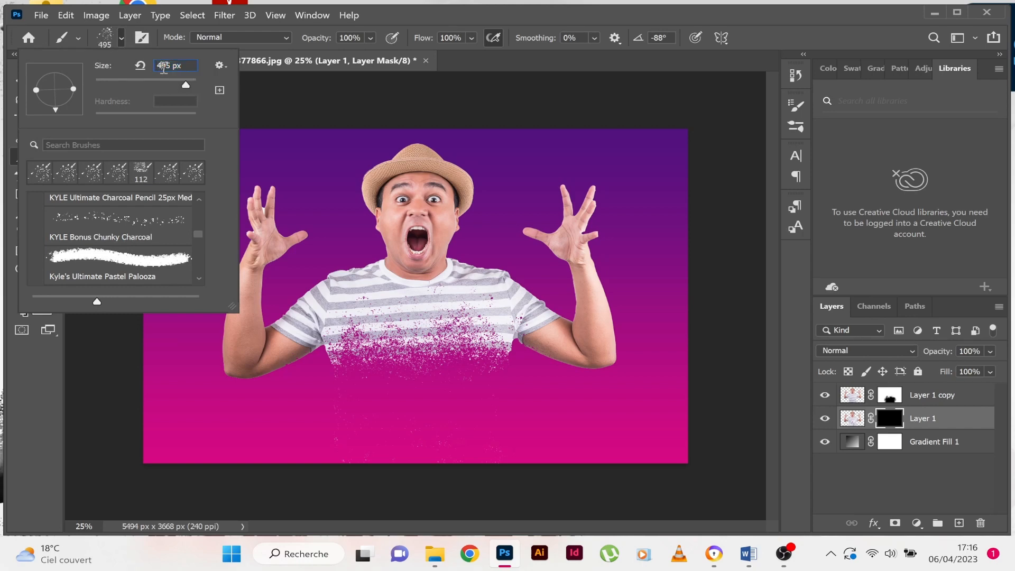
pyautogui.write('995')
pyautogui.press('Return')
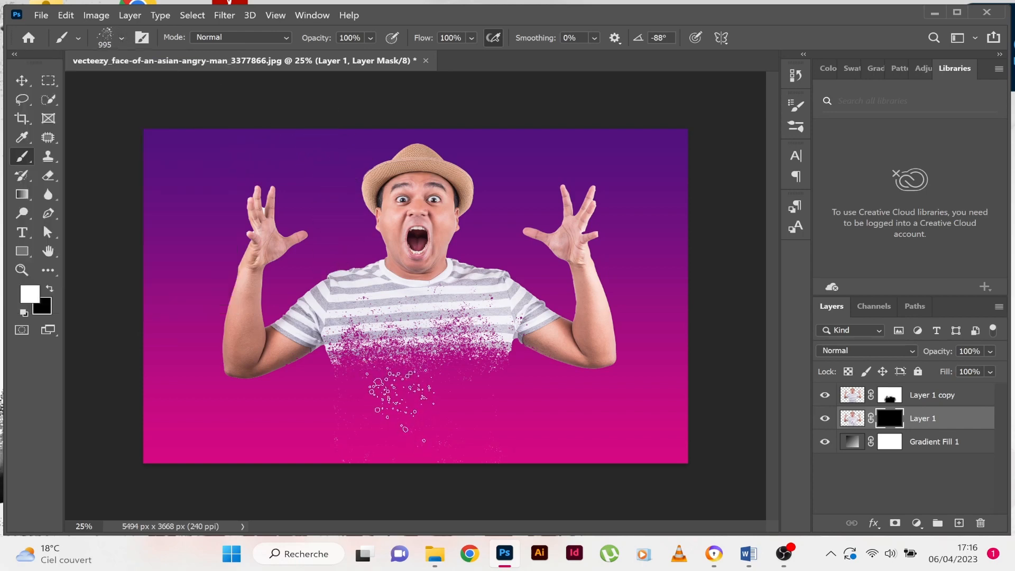
pyautogui.moveTo(396, 385)
pyautogui.mouseDown()
pyautogui.moveTo(431, 382)
pyautogui.moveTo(423, 402)
pyautogui.moveTo(433, 393)
pyautogui.moveTo(417, 378)
pyautogui.moveTo(381, 386)
pyautogui.moveTo(399, 391)
pyautogui.moveTo(375, 378)
pyautogui.moveTo(426, 410)
pyautogui.moveTo(473, 372)
pyautogui.moveTo(484, 418)
pyautogui.moveTo(467, 431)
pyautogui.moveTo(415, 447)
pyautogui.moveTo(391, 415)
pyautogui.moveTo(404, 396)
pyautogui.moveTo(436, 420)
pyautogui.moveTo(436, 460)
pyautogui.moveTo(397, 431)
pyautogui.moveTo(391, 394)
pyautogui.moveTo(388, 412)
pyautogui.moveTo(401, 444)
pyautogui.moveTo(425, 394)
pyautogui.moveTo(444, 393)
pyautogui.moveTo(444, 481)
pyautogui.moveTo(473, 502)
pyautogui.moveTo(460, 375)
pyautogui.moveTo(489, 383)
pyautogui.moveTo(483, 438)
pyautogui.moveTo(523, 417)
pyautogui.mouseUp()
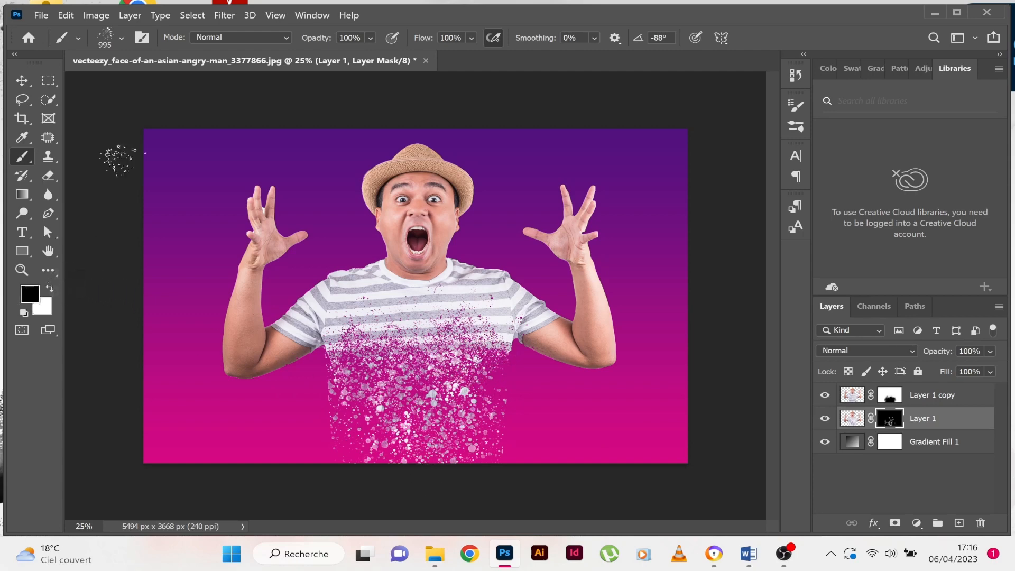
# Set the brush size to 114 px and trim the outer edges of the splatter in black on the Layer 1 mask
pyautogui.click(121, 37)
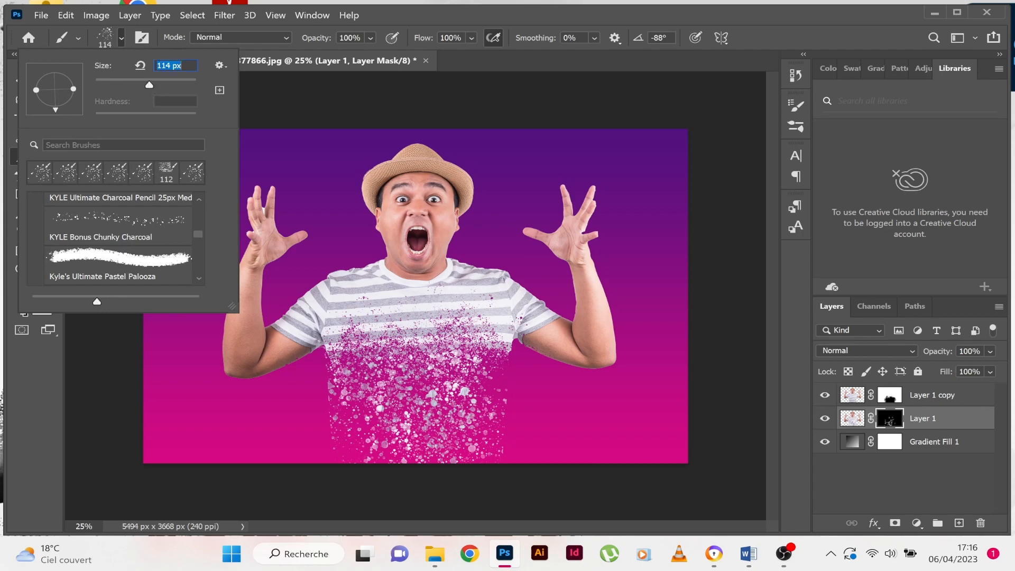
pyautogui.press('Return')
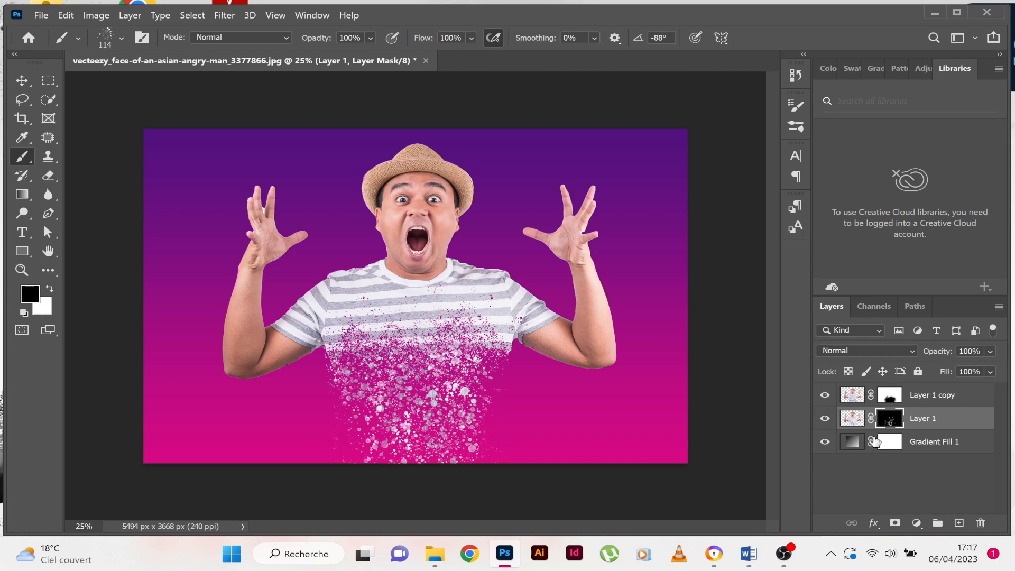
# Add a Curves adjustment layer directly above Layer 1, bend its RGB curve downward with two points to darken the layers below, and activate the Move tool
pyautogui.click(917, 523)
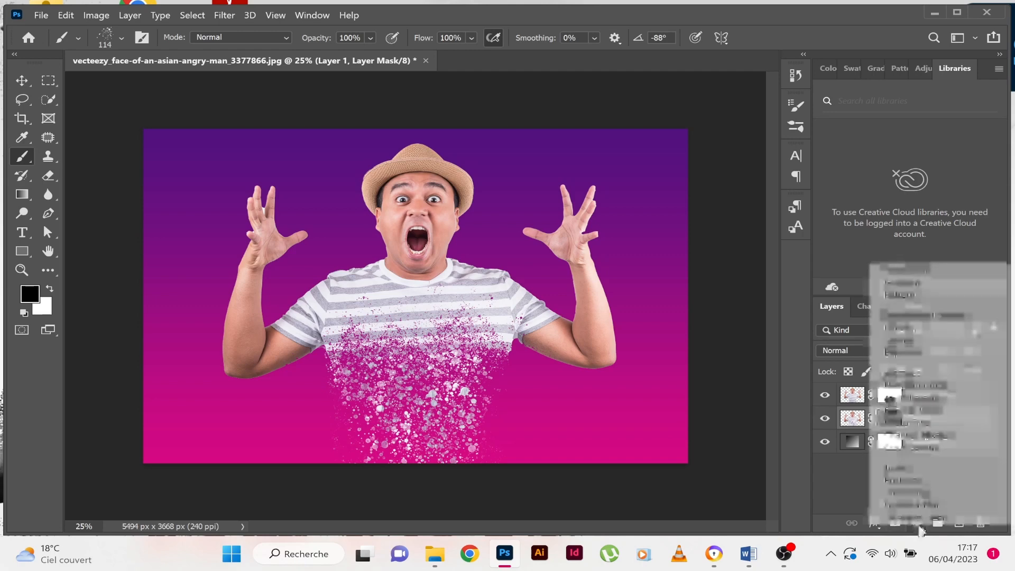
pyautogui.click(935, 339)
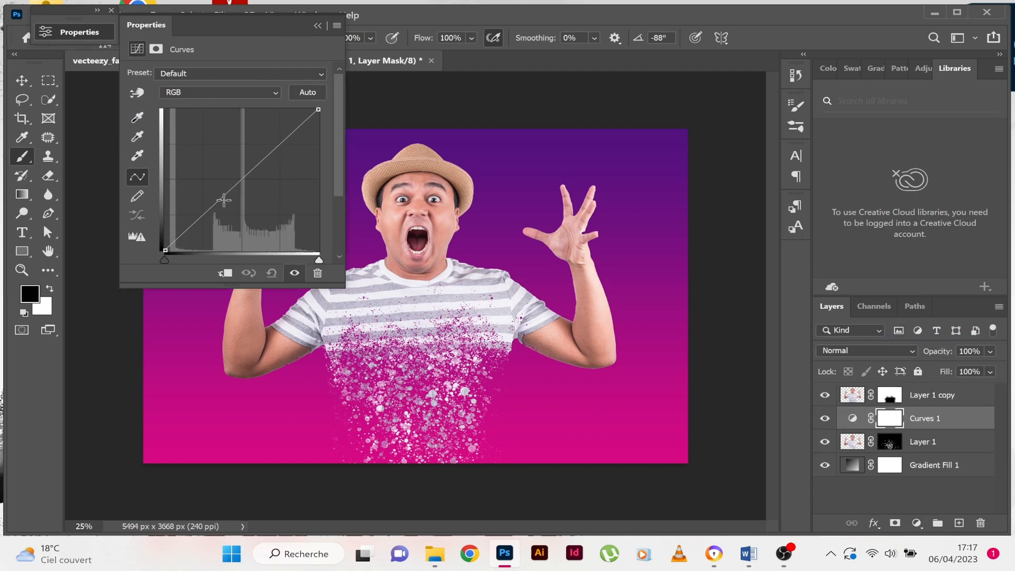
pyautogui.moveTo(217, 198); pyautogui.dragTo(232, 205)
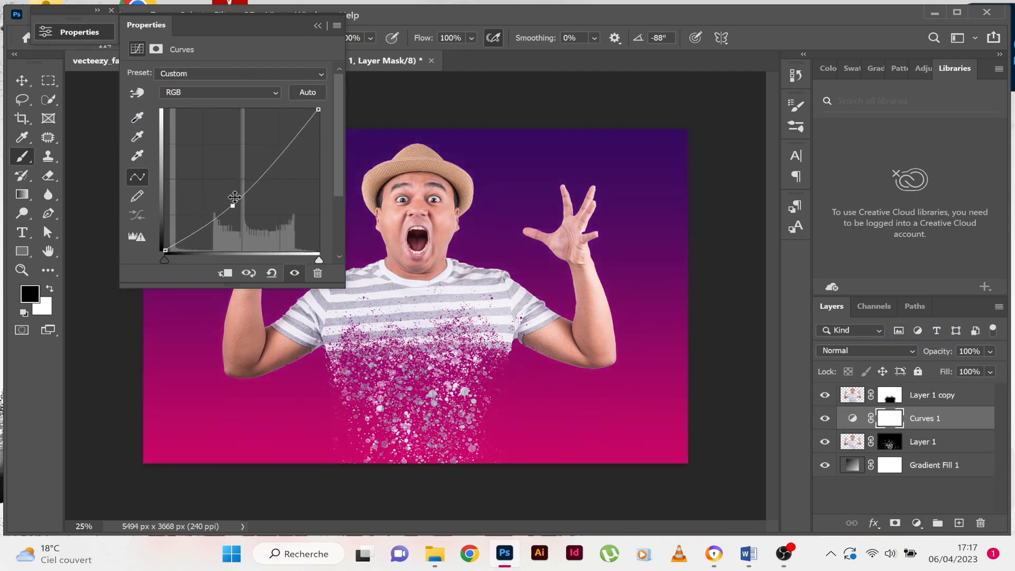
pyautogui.moveTo(280, 155); pyautogui.dragTo(283, 154)
pyautogui.moveTo(232, 205); pyautogui.dragTo(236, 200)
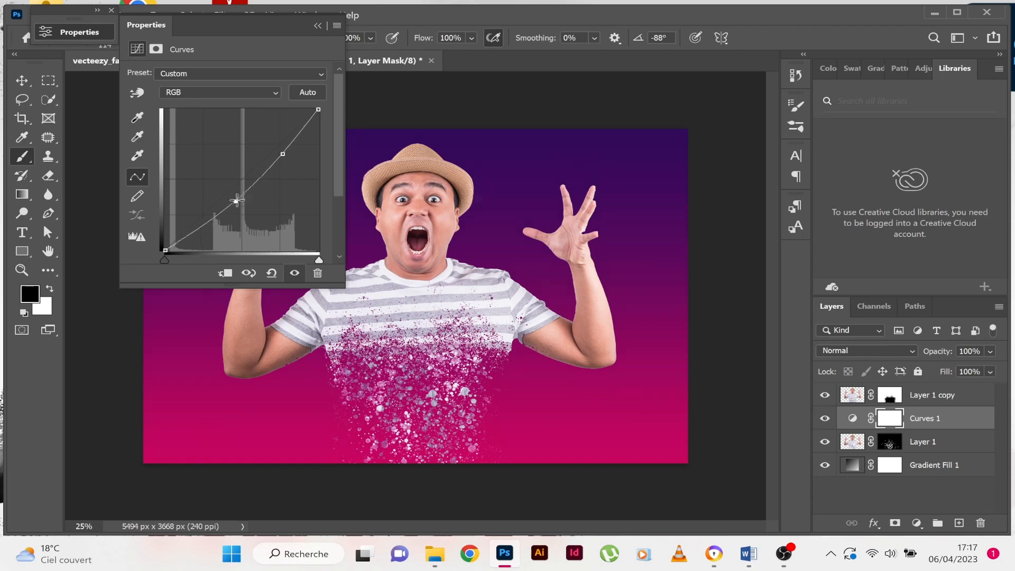
pyautogui.click(318, 24)
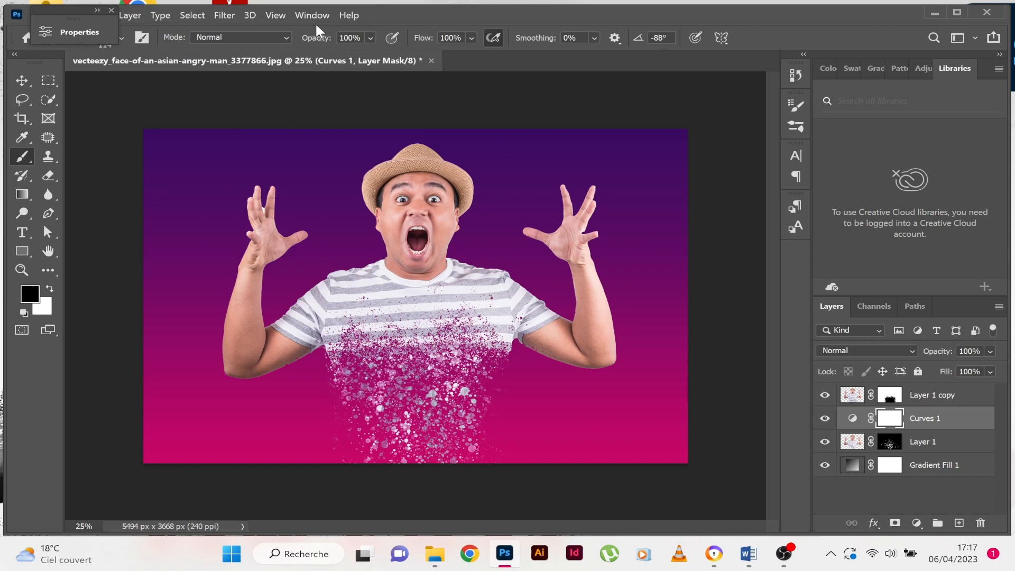
pyautogui.click(22, 81)
pyautogui.moveTo(714, 555)
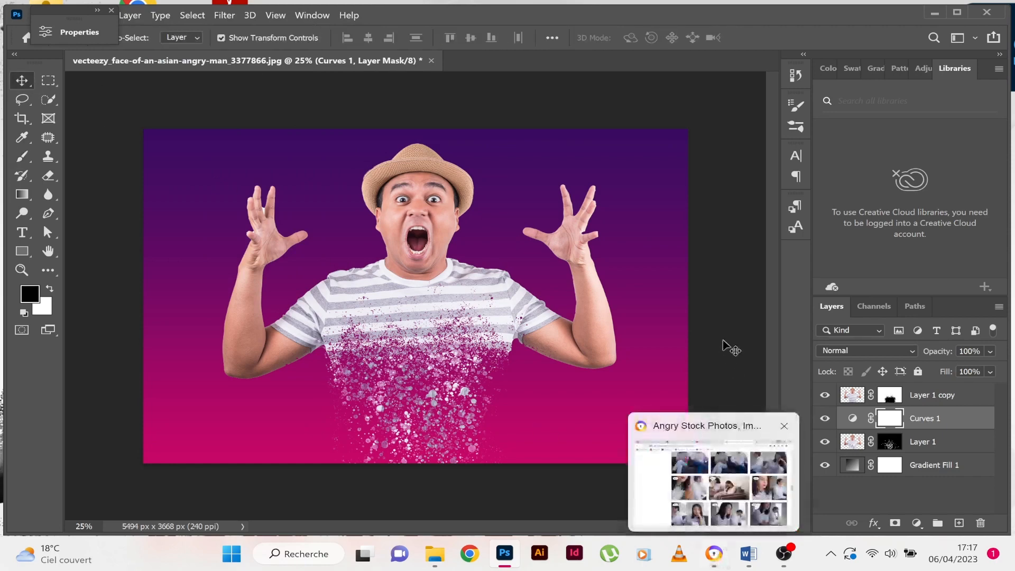
pyautogui.click(911, 352)
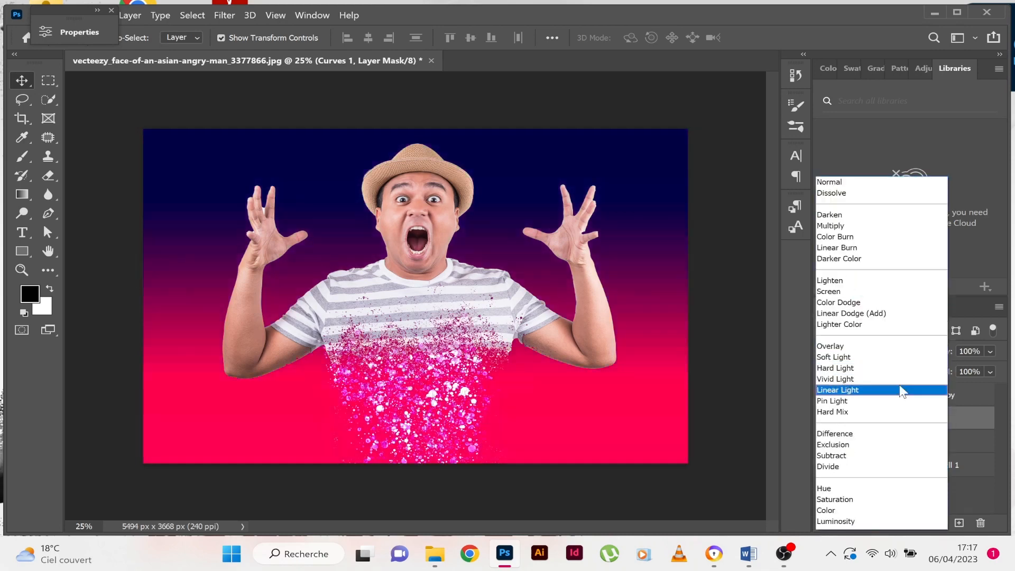
pyautogui.click(740, 350)
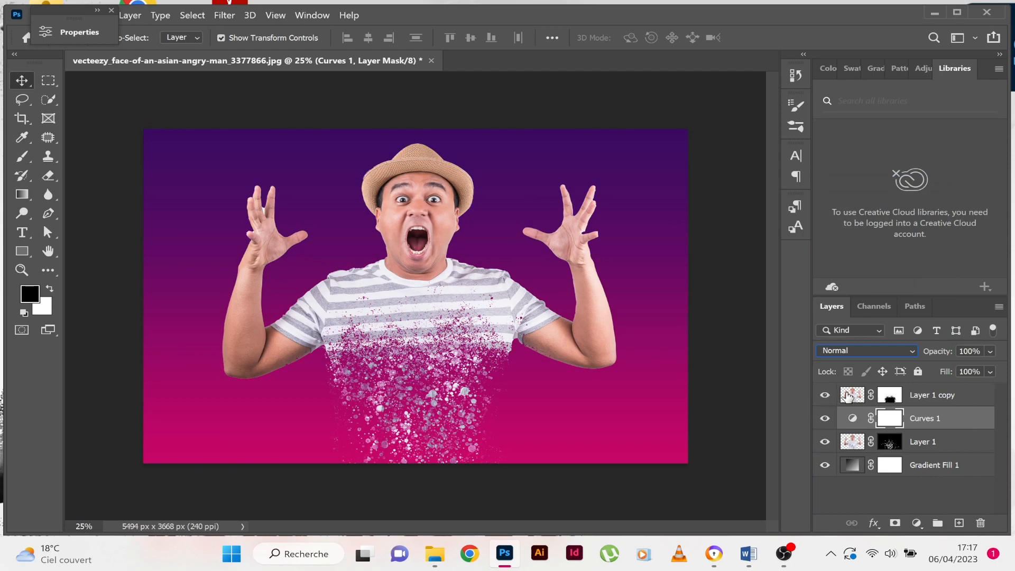
pyautogui.click(853, 443)
pyautogui.click(866, 351)
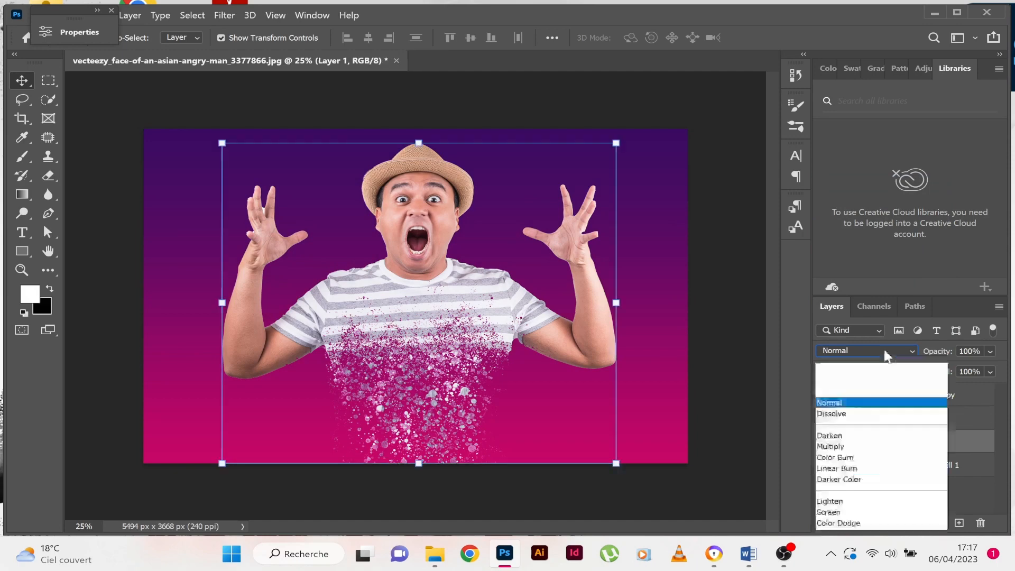
pyautogui.click(756, 352)
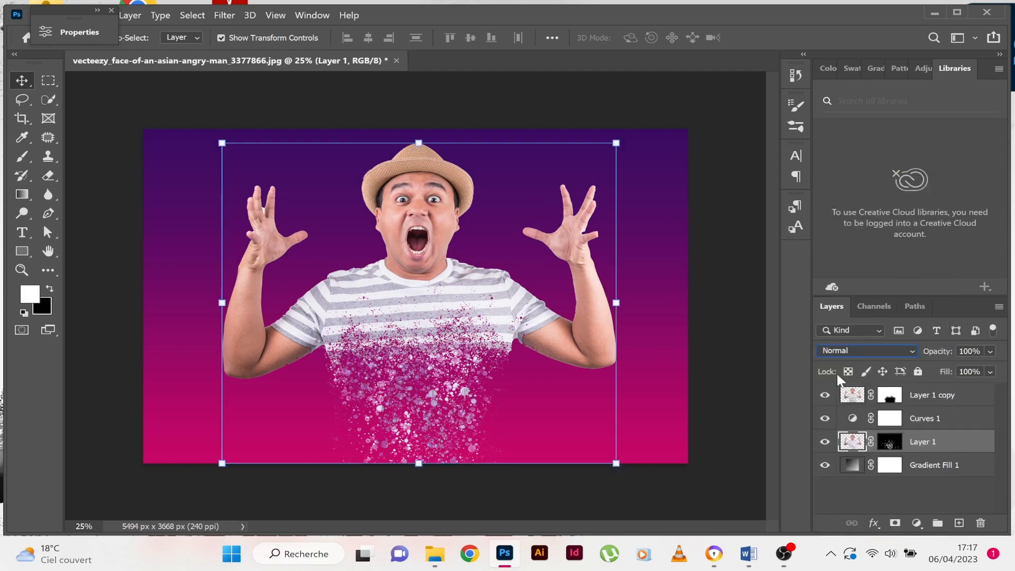
# Try the Pin Light blend mode on Layer 1, the splatter layer, and deselect the layer
pyautogui.click(878, 357)
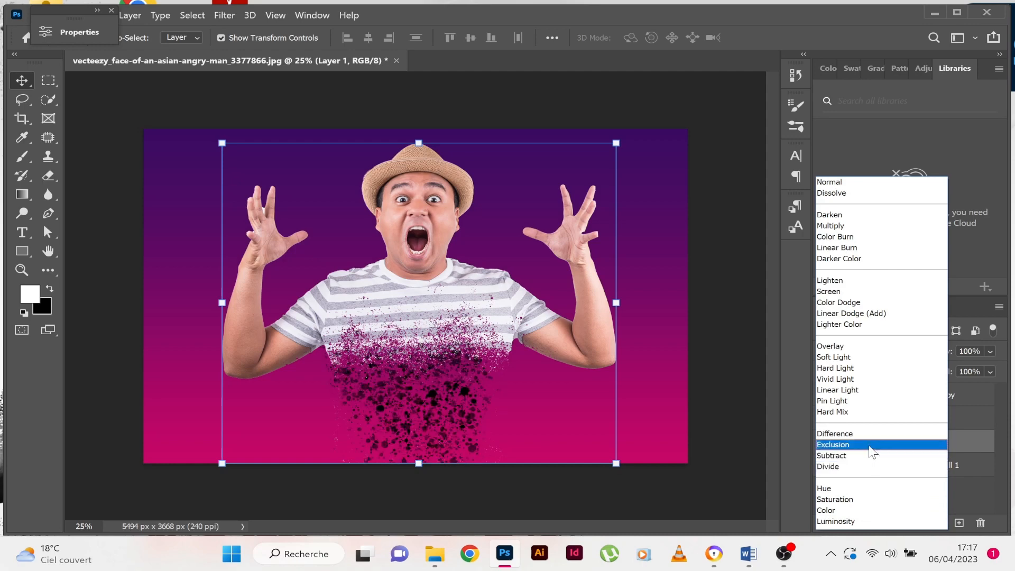
pyautogui.click(869, 404)
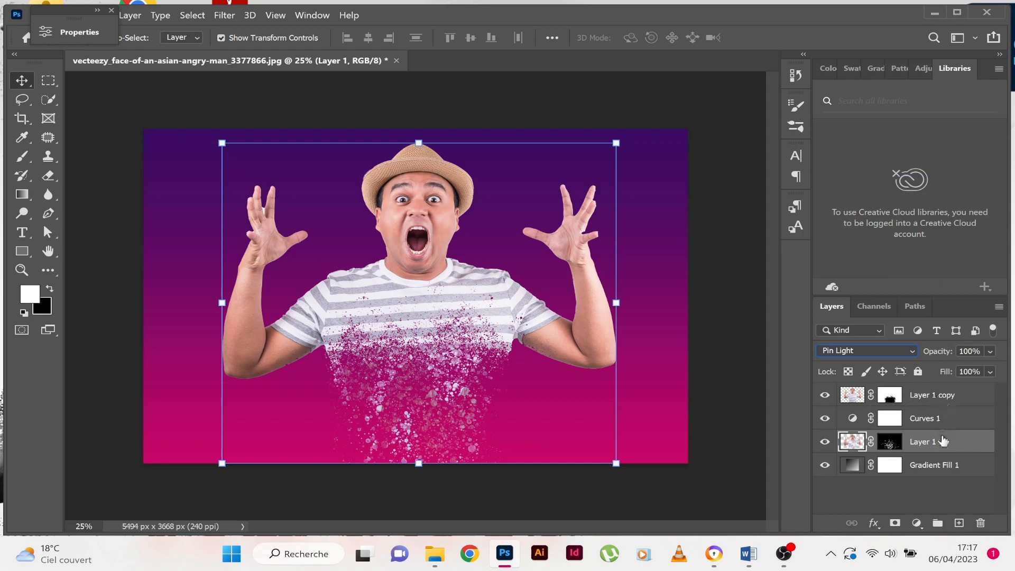
pyautogui.click(717, 287)
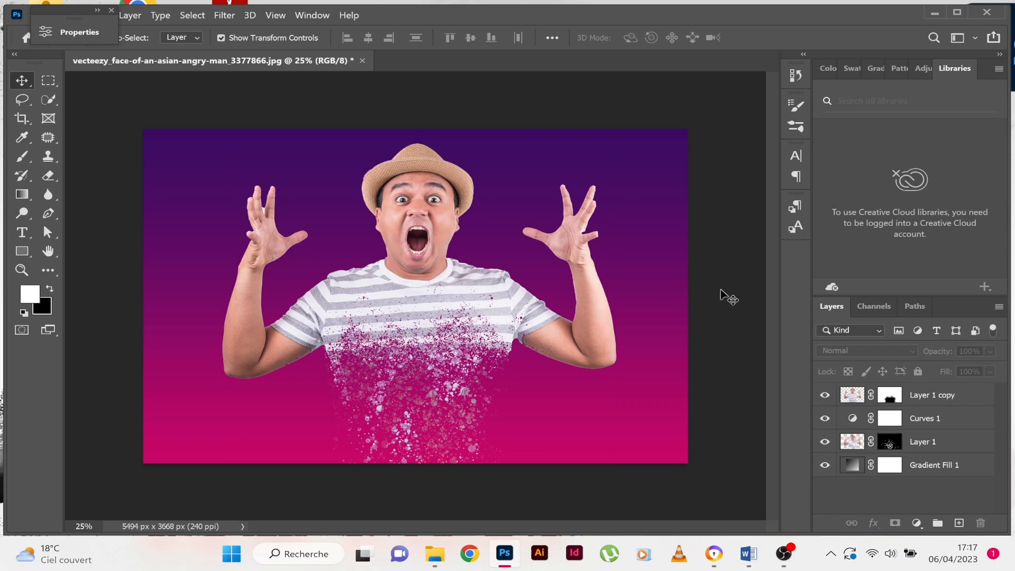
# Set the blend mode of Layer 1 to Dissolve and deselect the layer
pyautogui.click(841, 440)
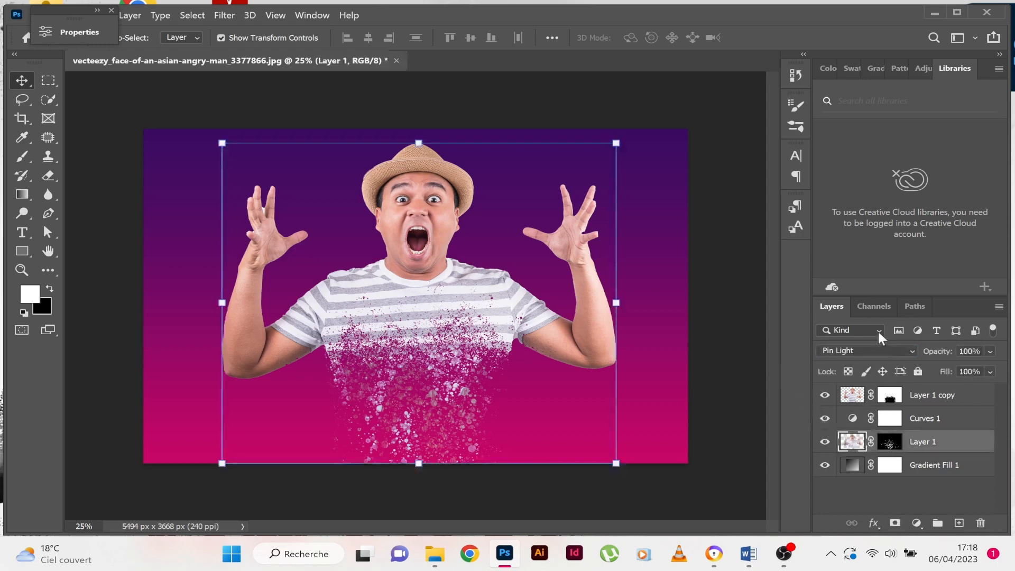
pyautogui.click(881, 351)
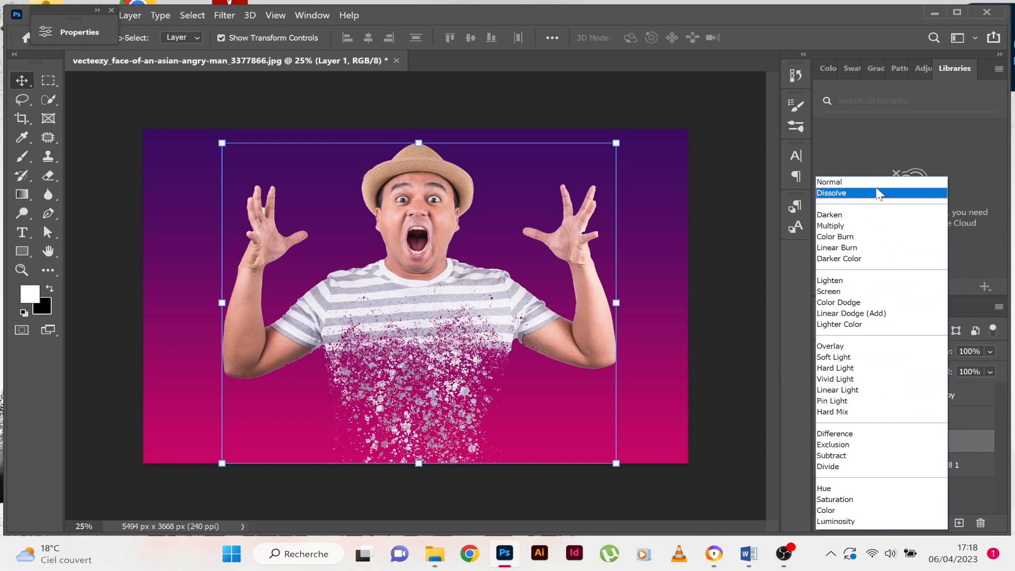
pyautogui.click(877, 194)
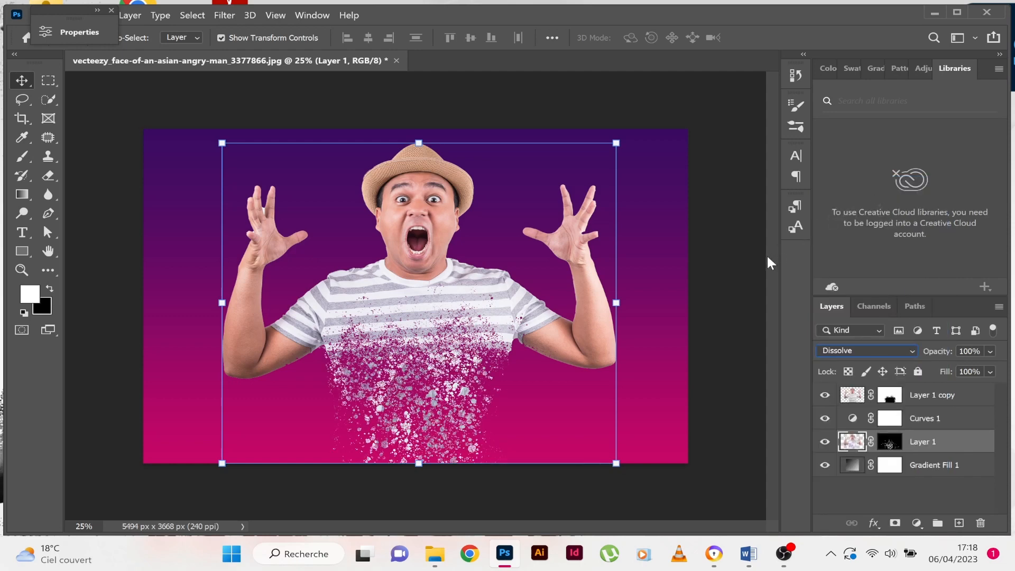
pyautogui.click(740, 372)
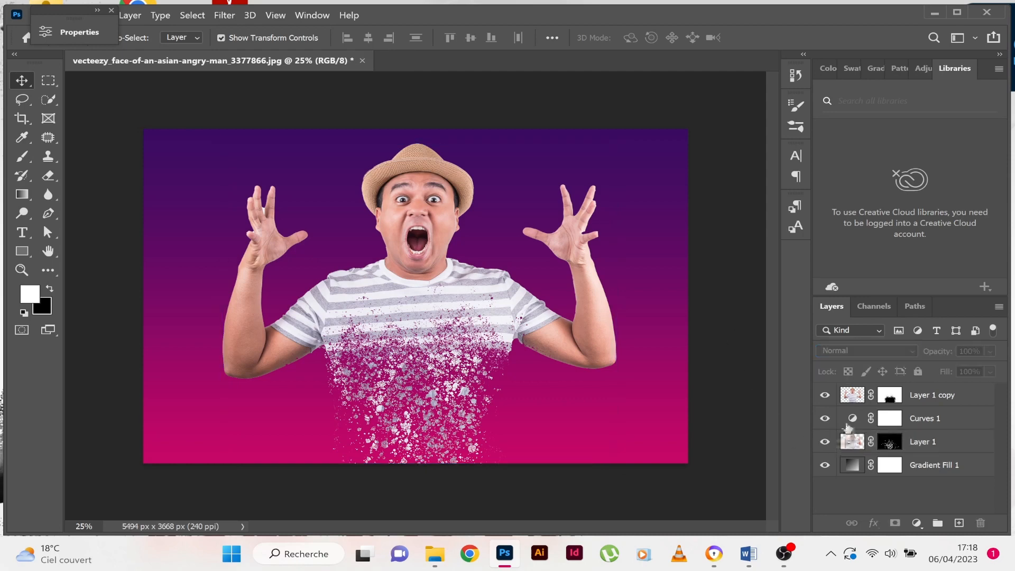
# Try the Pin Light blend mode on Layer 1 copy, the layer with the man's upper body, and deselect it
pyautogui.click(849, 399)
pyautogui.click(874, 350)
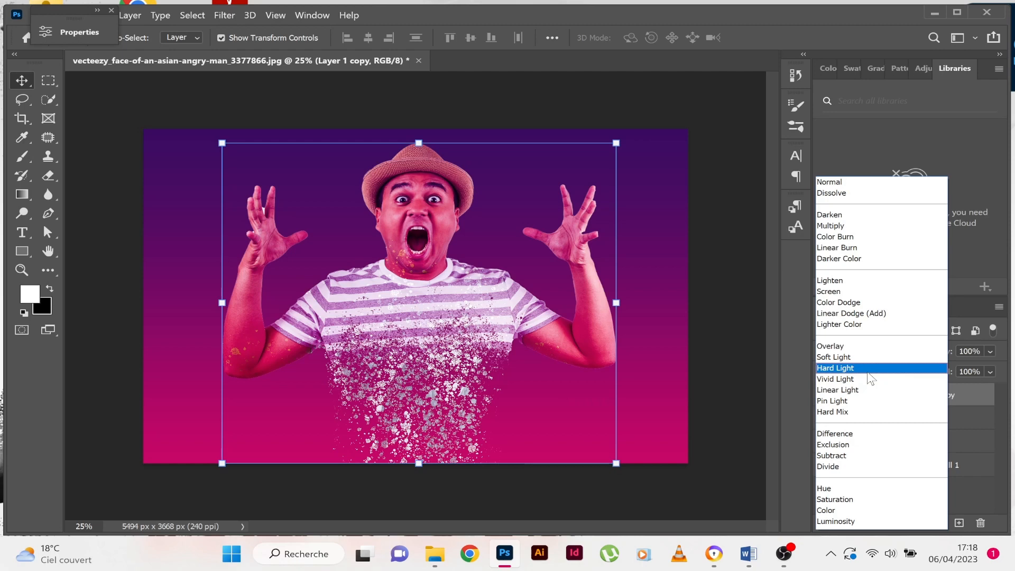
pyautogui.click(867, 405)
pyautogui.click(707, 305)
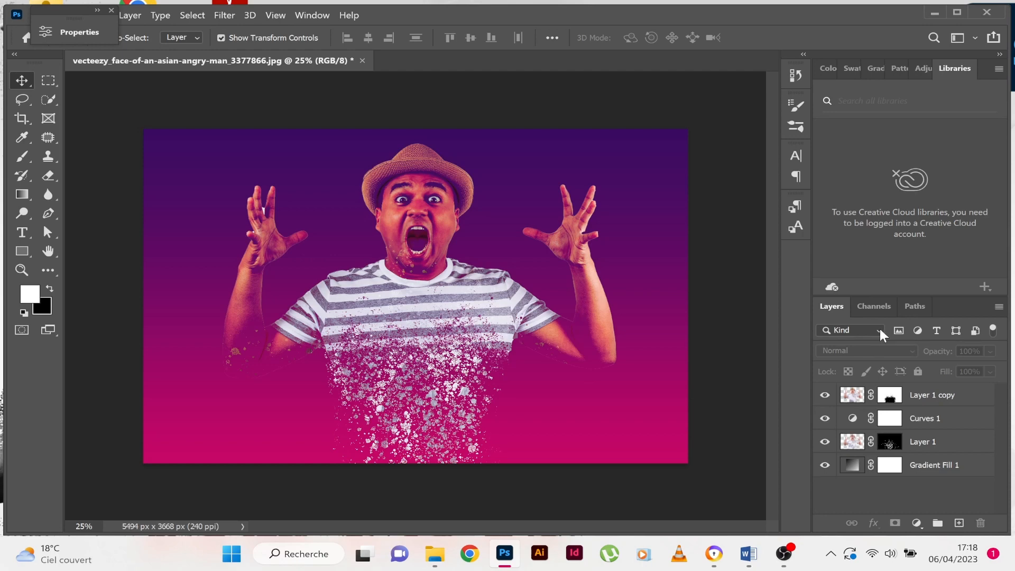
# Return the blend mode of Layer 1 copy to Normal
pyautogui.click(859, 393)
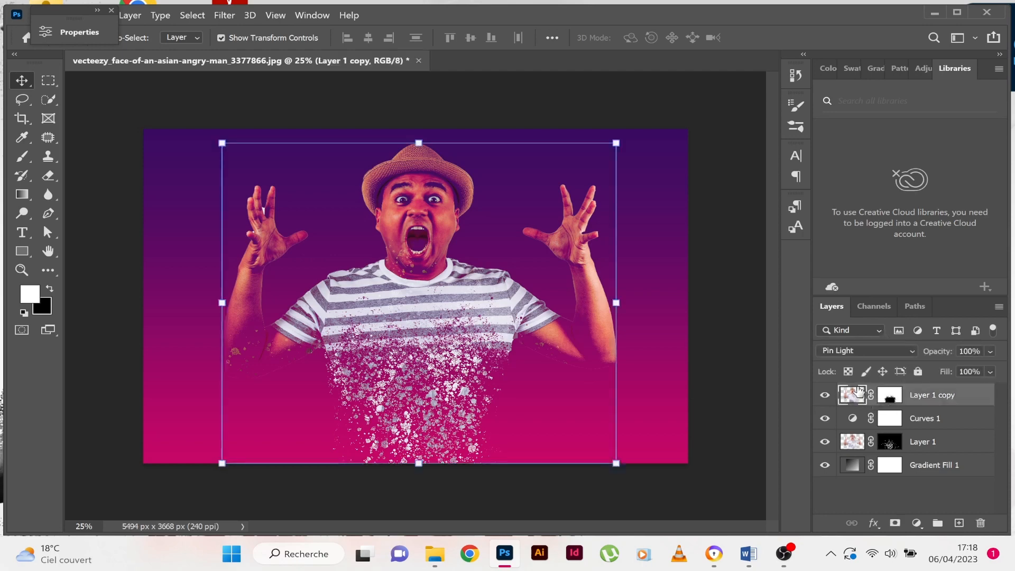
pyautogui.click(891, 350)
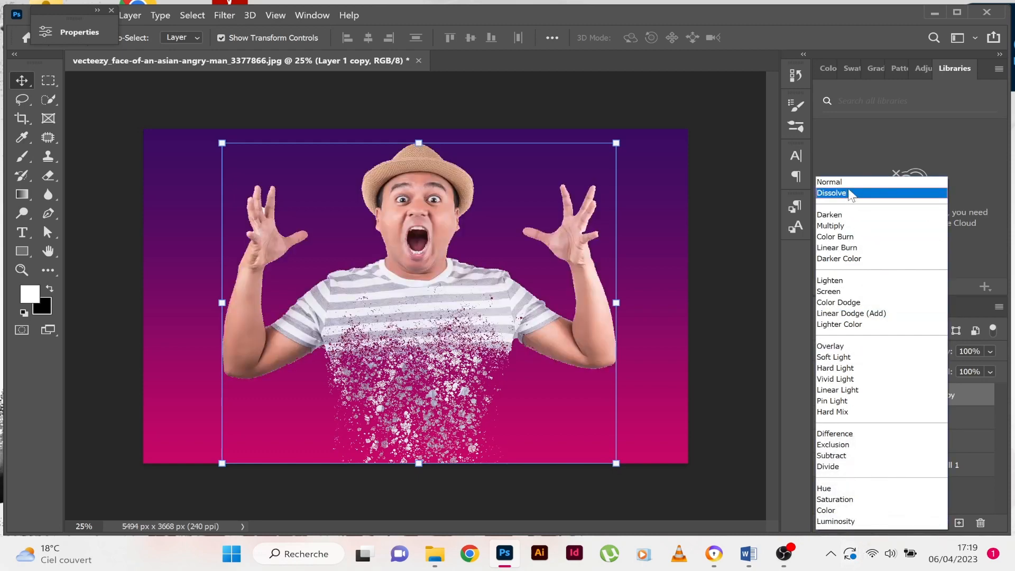
pyautogui.click(852, 182)
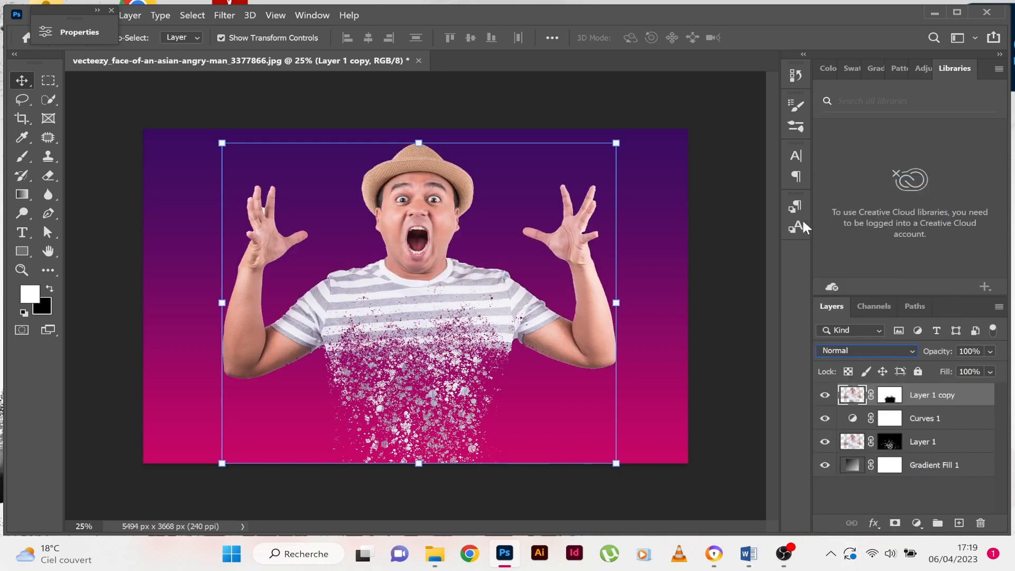